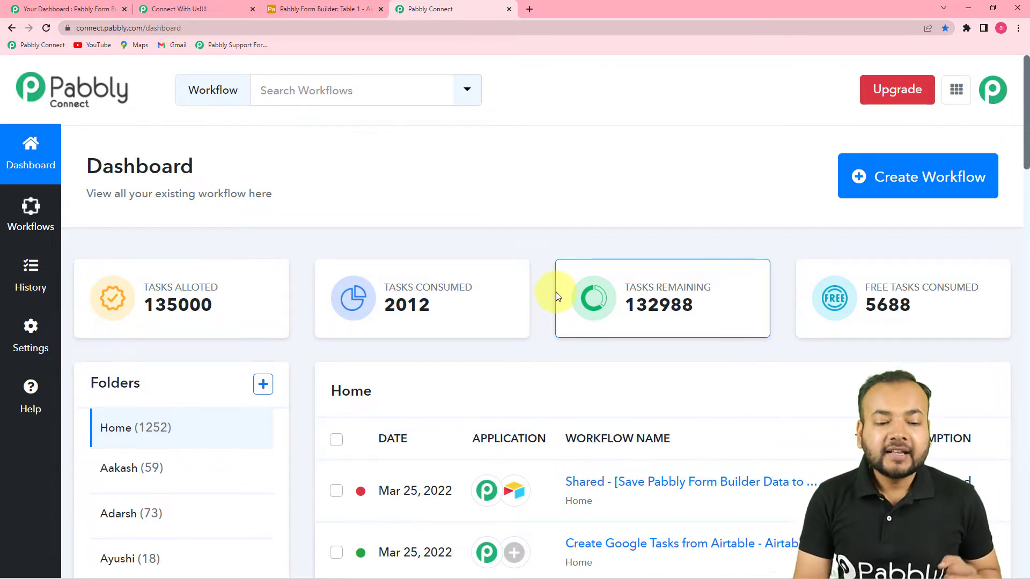
# Create a workflow by pasting the name 'Add Pabbly Form Builder Responses to Airtable Automatically'
pyautogui.moveTo(755, 326)
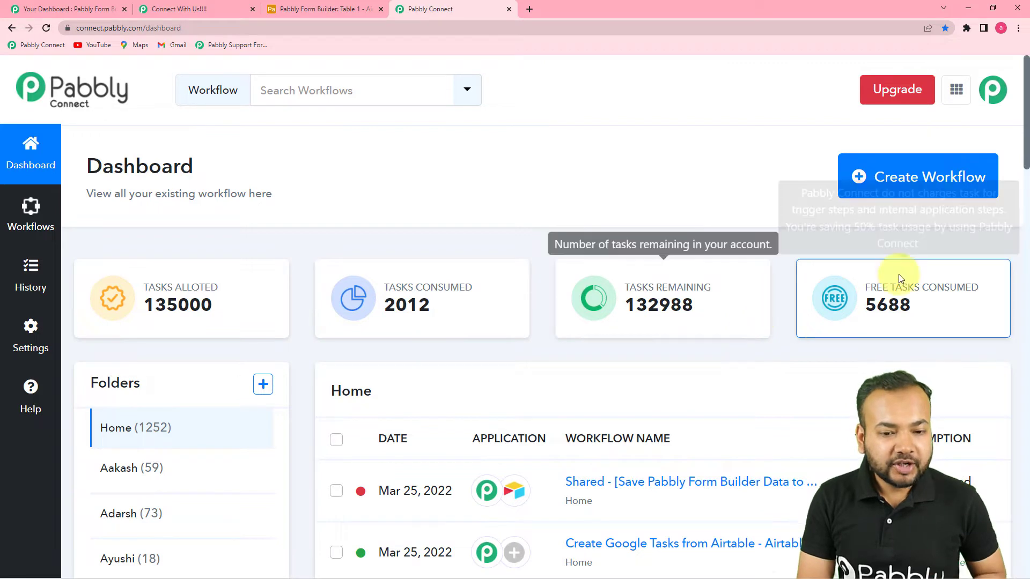
pyautogui.click(901, 185)
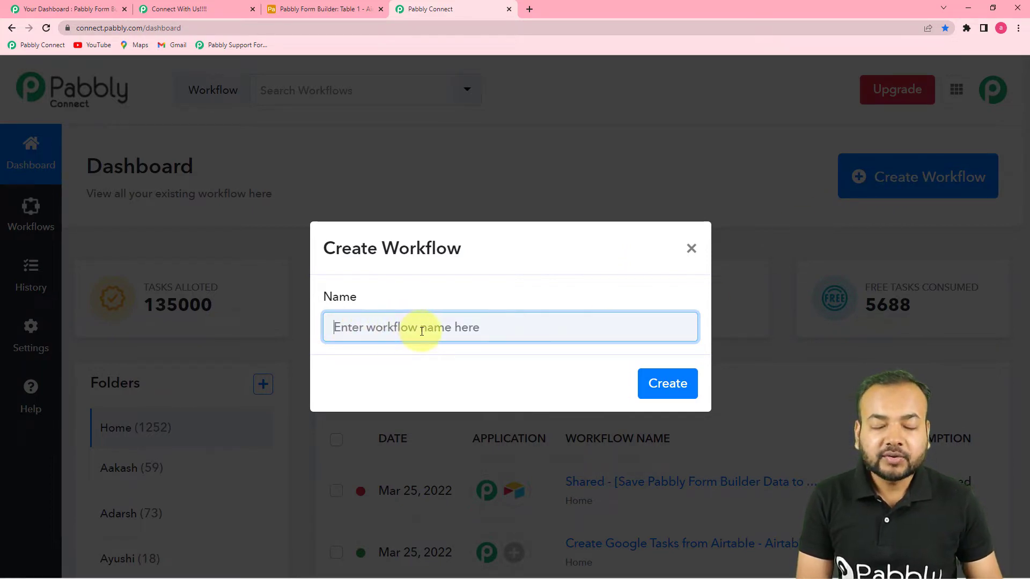
pyautogui.write('Add Pabbly Form Builder Responses to Airtable Automatically')
pyautogui.click(570, 379)
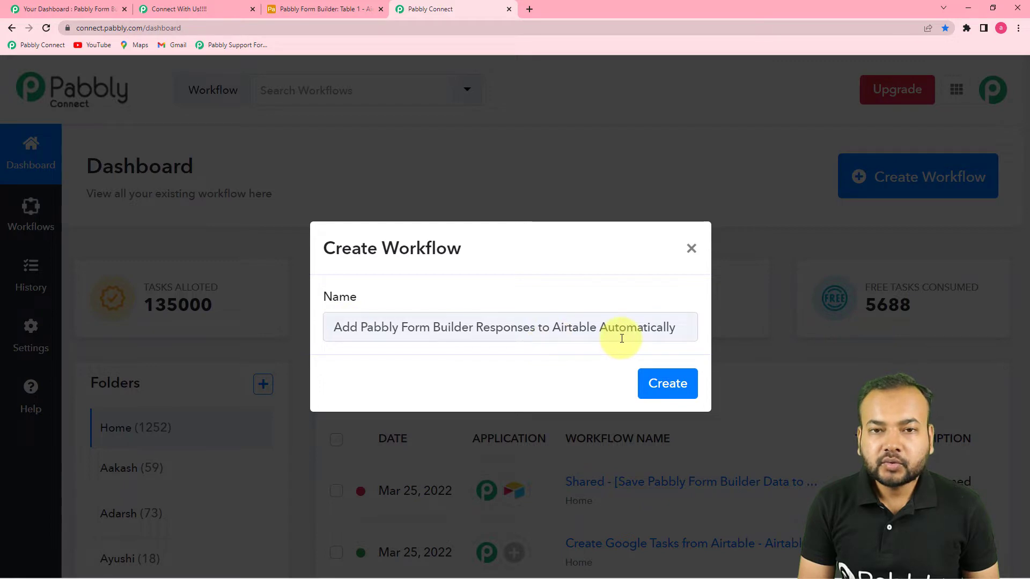
pyautogui.click(668, 390)
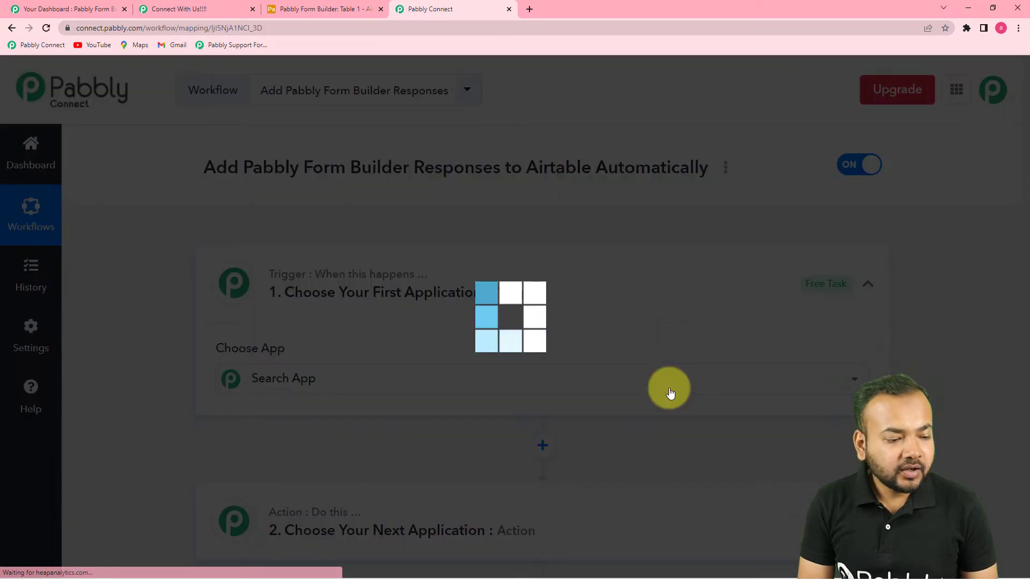
pyautogui.scroll(-2, 811, 290)
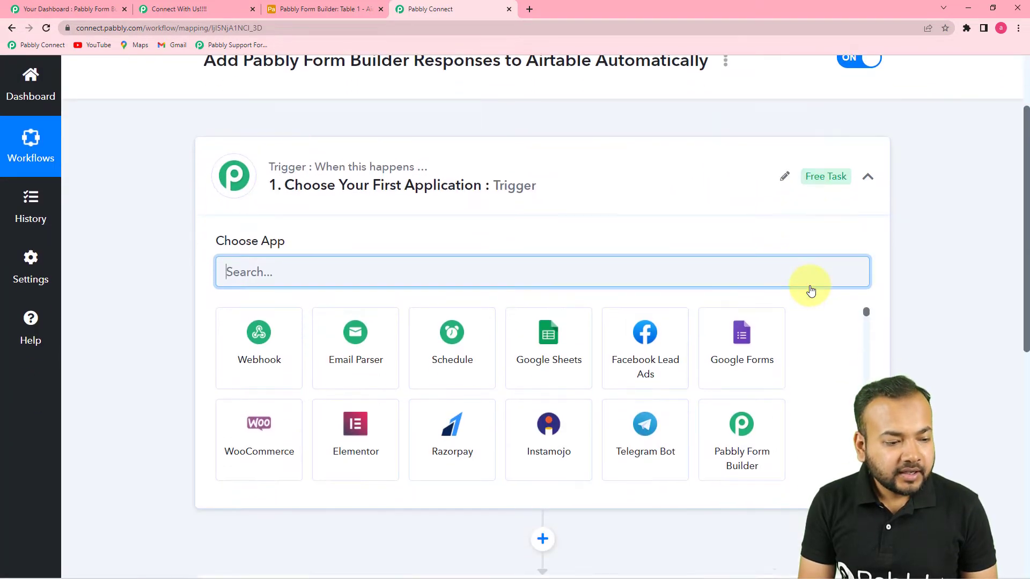
# Set the trigger to Pabbly Form Builder's New Form Submission, then switch to the Form Builder tab
pyautogui.click(872, 183)
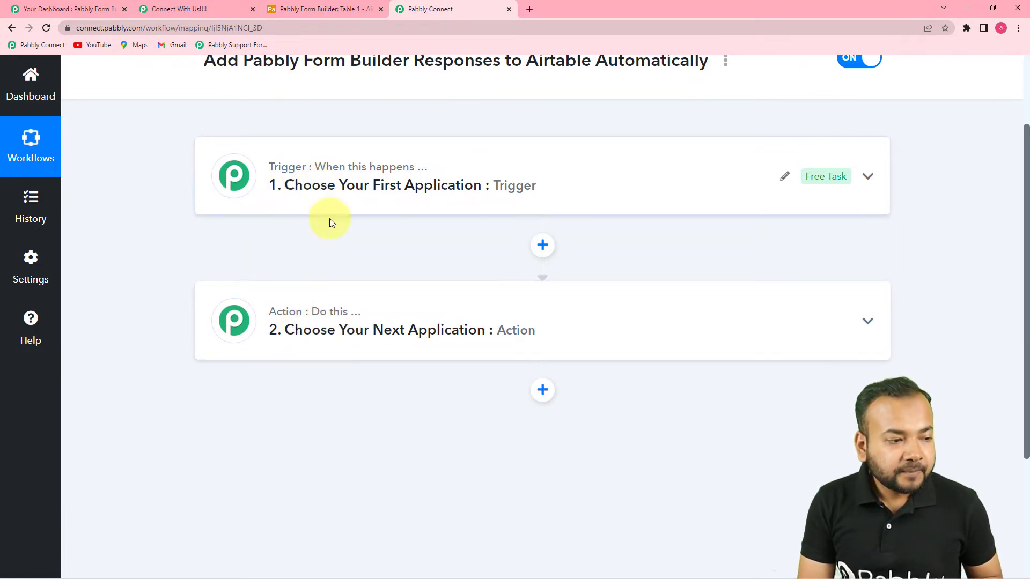
pyautogui.scroll(2, 329, 218)
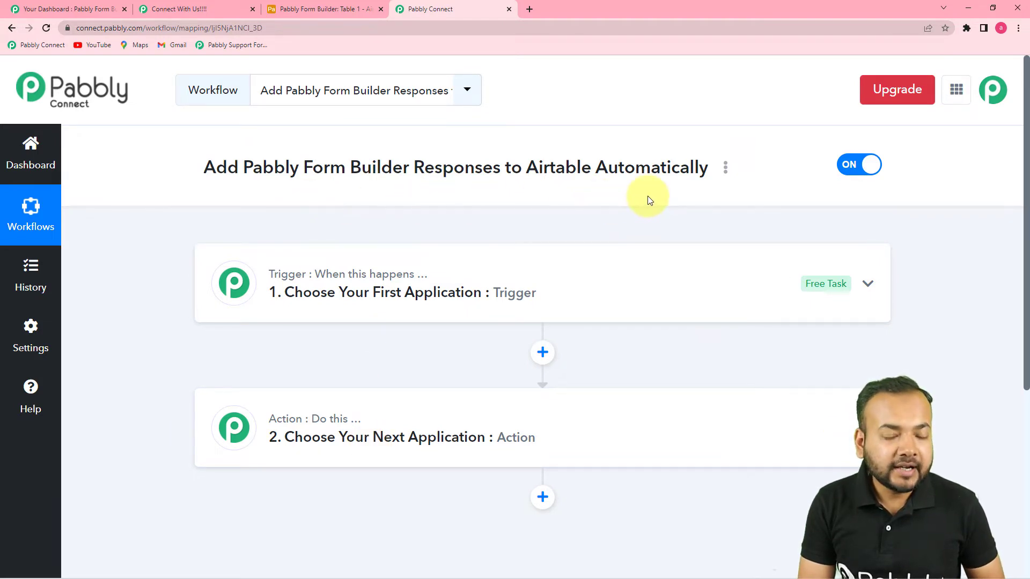
pyautogui.click(429, 301)
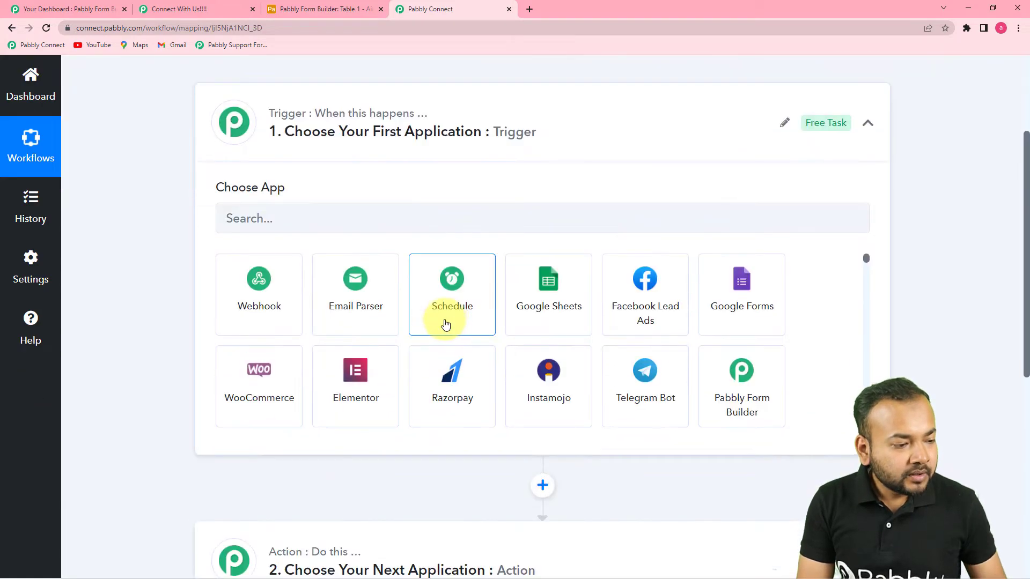
pyautogui.click(334, 229)
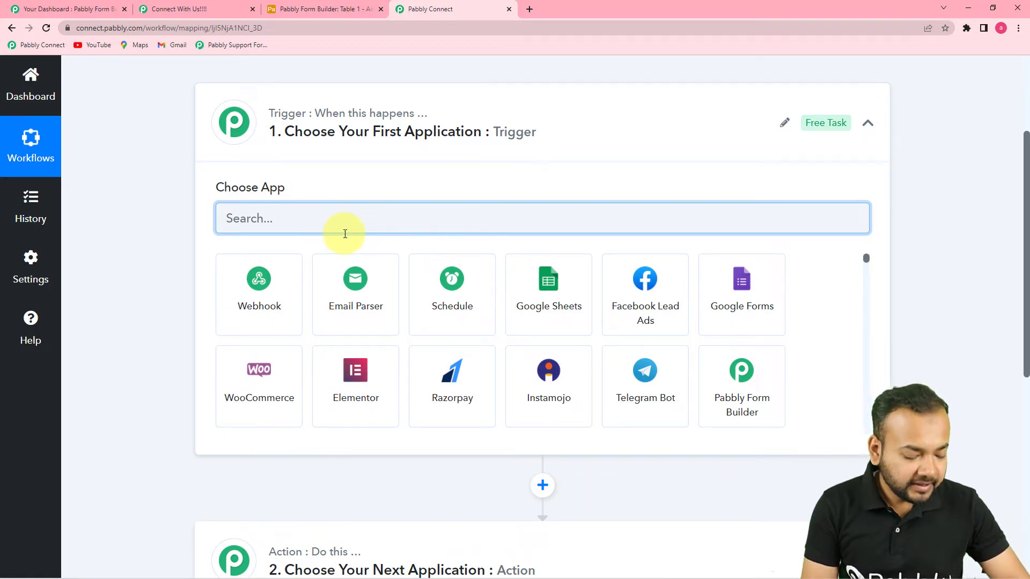
pyautogui.write('pabbl')
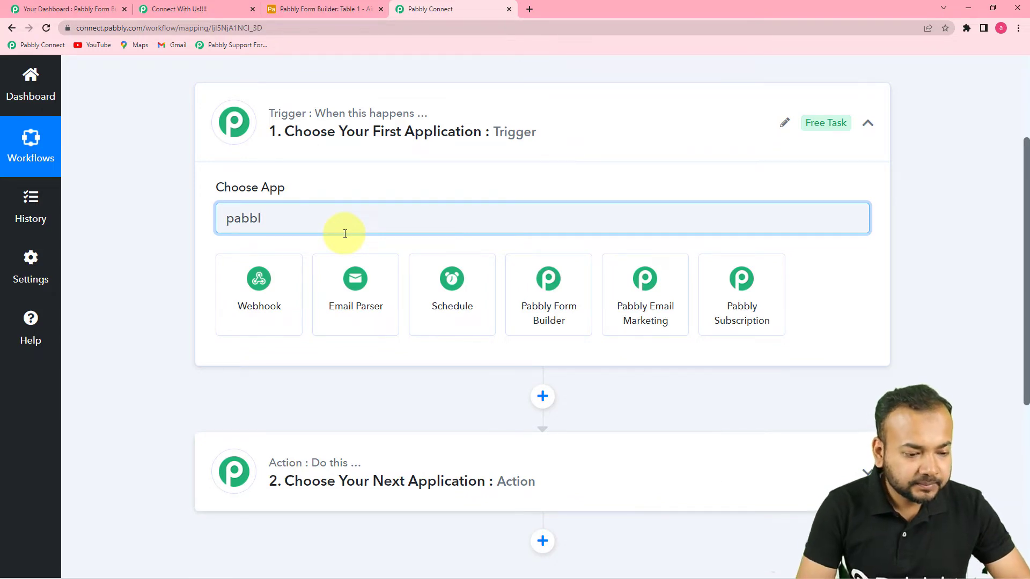
pyautogui.click(545, 300)
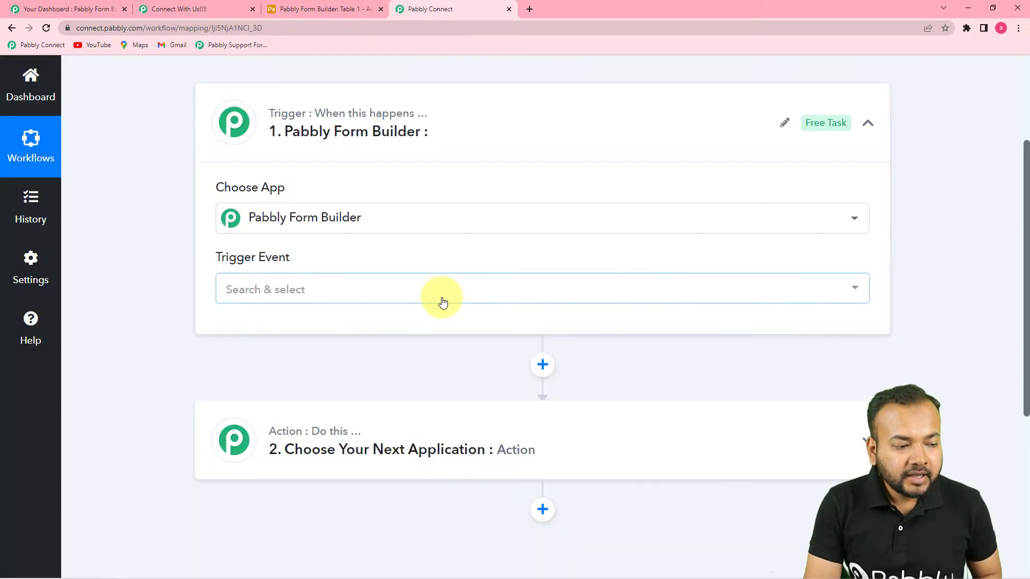
pyautogui.click(441, 302)
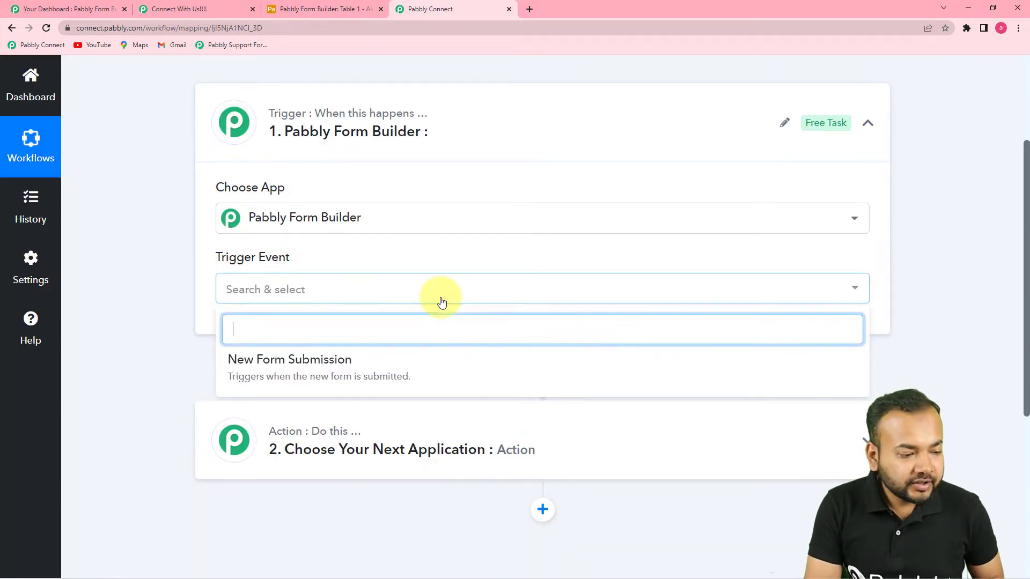
pyautogui.click(359, 378)
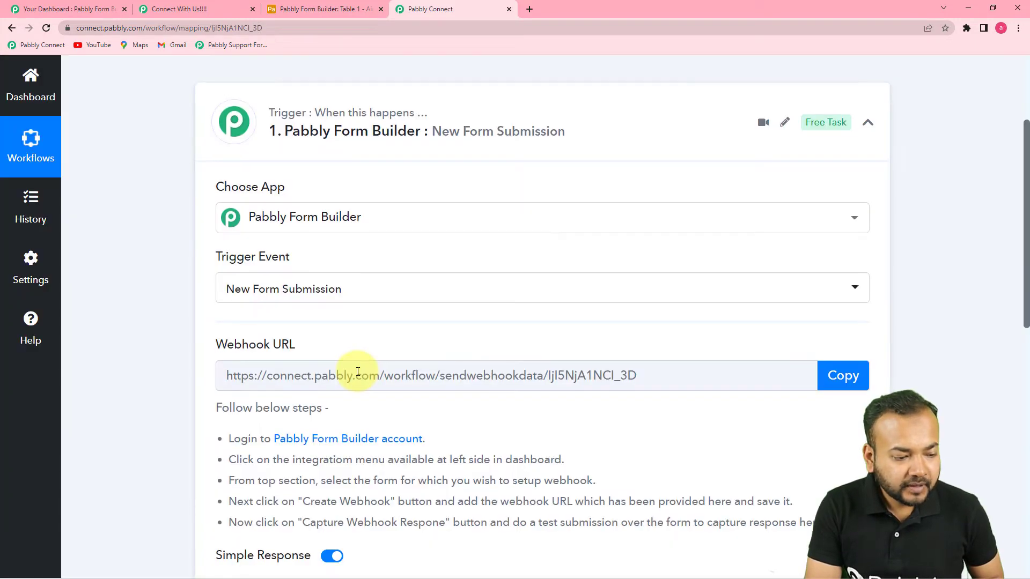
pyautogui.scroll(-3, 667, 361)
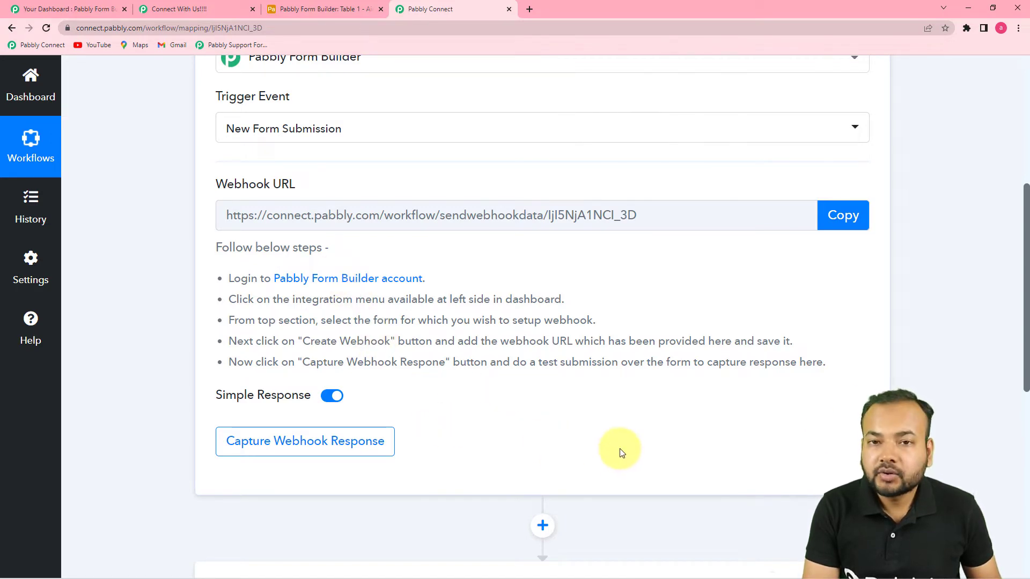
pyautogui.click(85, 10)
# Preview the Connect With Us!!!! form, then return to the forms list and open Integration
pyautogui.scroll(7, 283, 241)
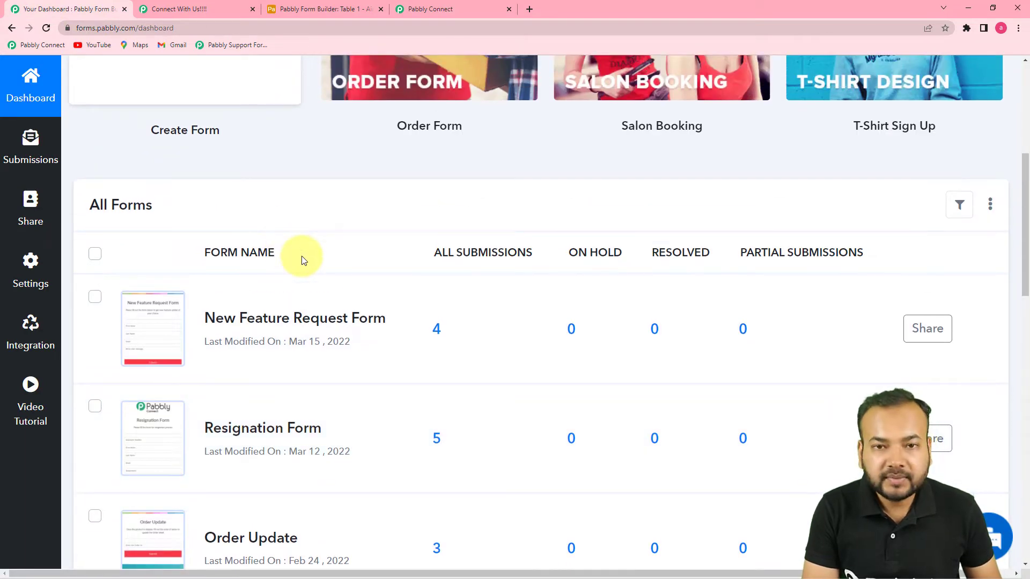
pyautogui.scroll(-3, 298, 257)
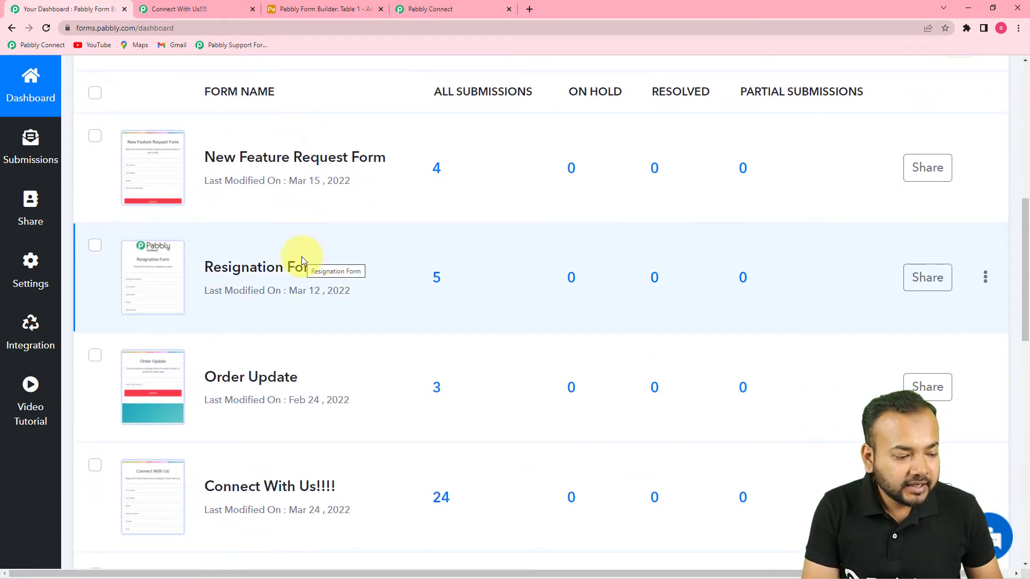
pyautogui.scroll(-1, 301, 257)
pyautogui.moveTo(154, 448)
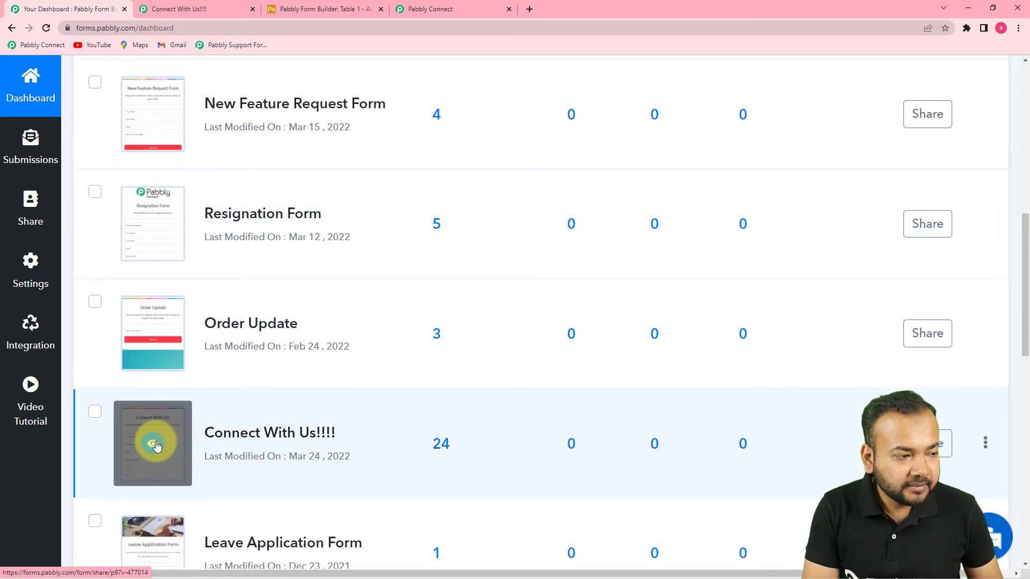
pyautogui.click(155, 445)
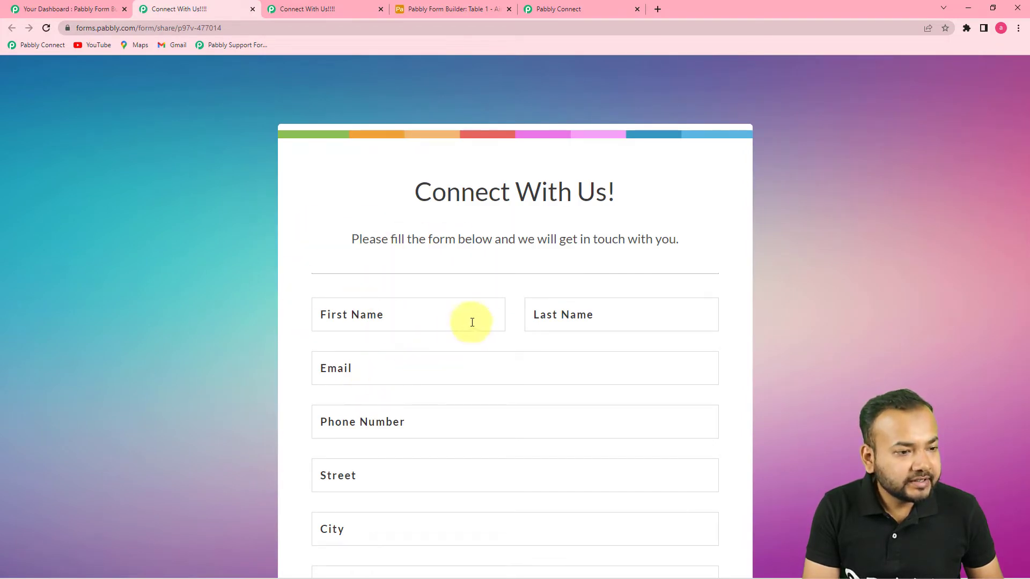
pyautogui.click(79, 11)
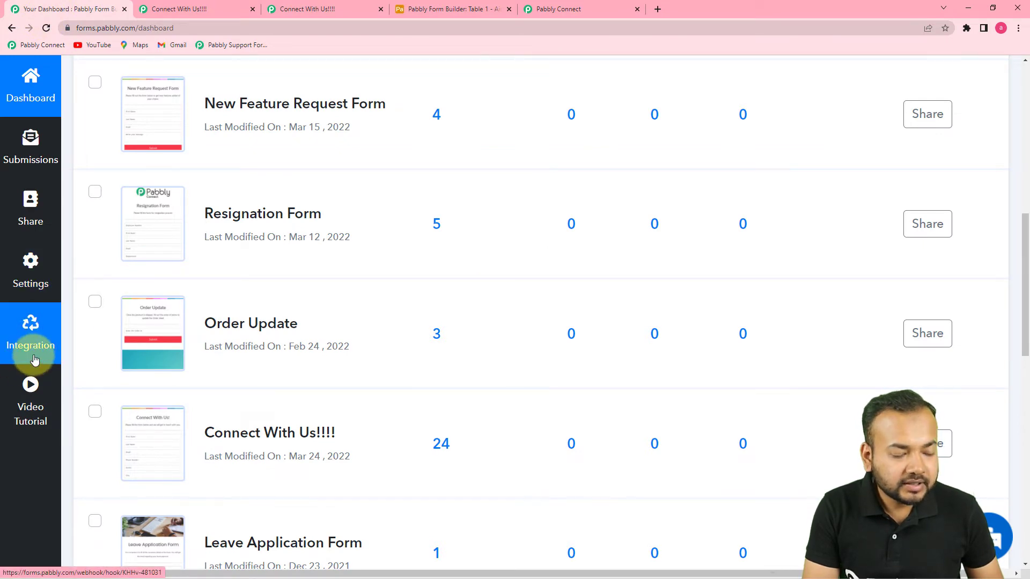
pyautogui.click(35, 360)
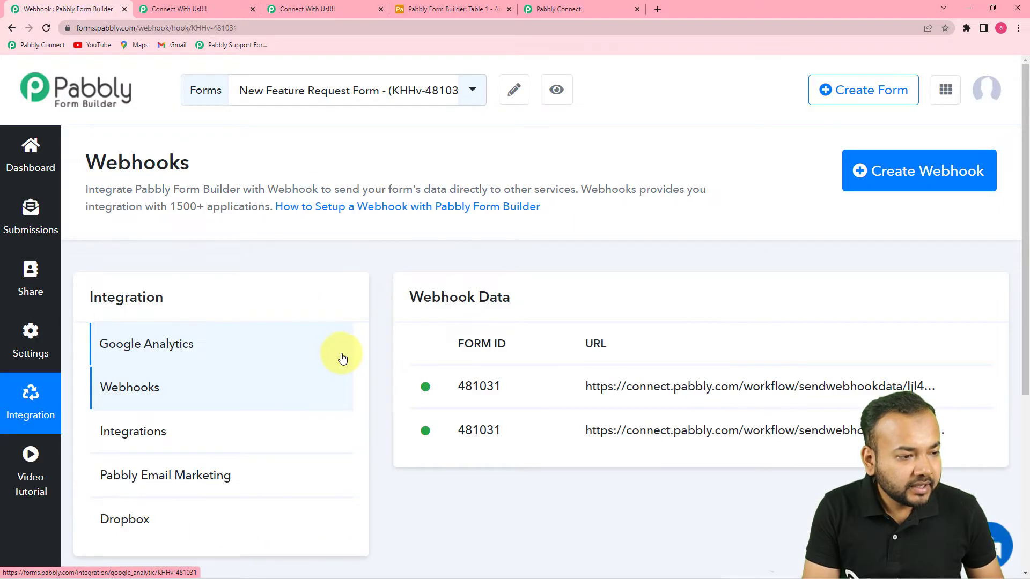
# Select the Connect With Us!!!! form under Webhooks and start creating a new webhook
pyautogui.click(478, 103)
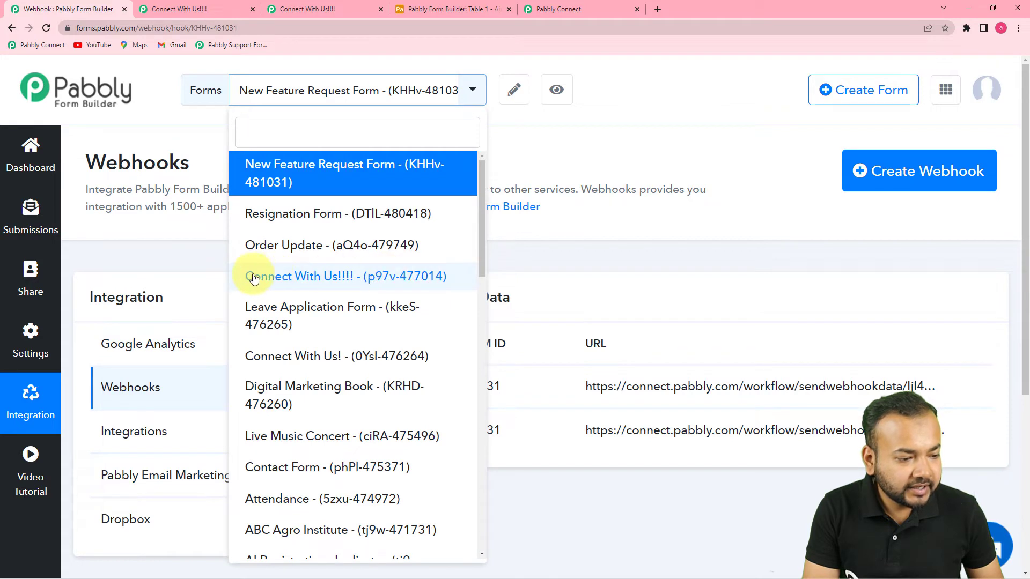
pyautogui.click(300, 277)
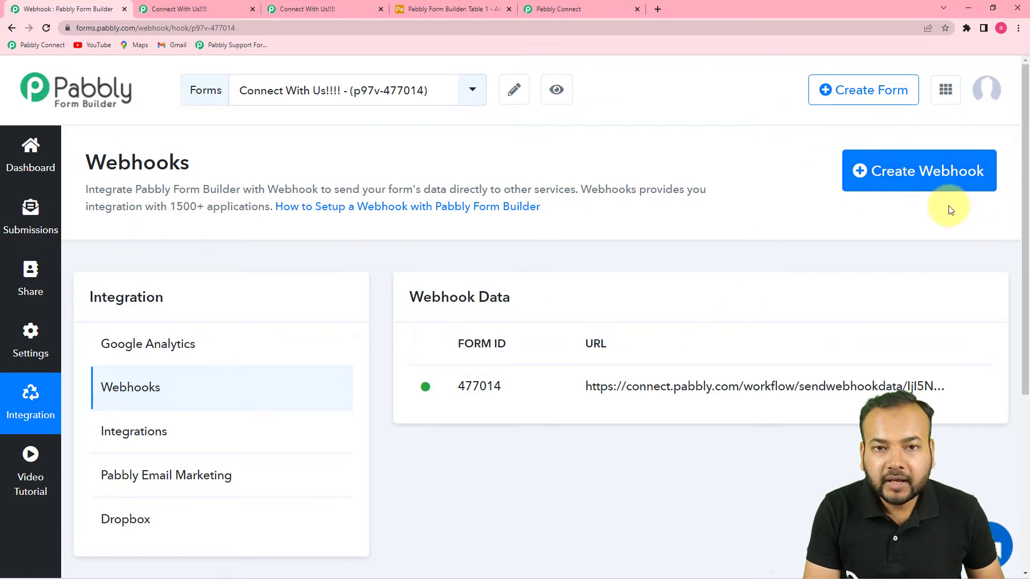
pyautogui.click(908, 181)
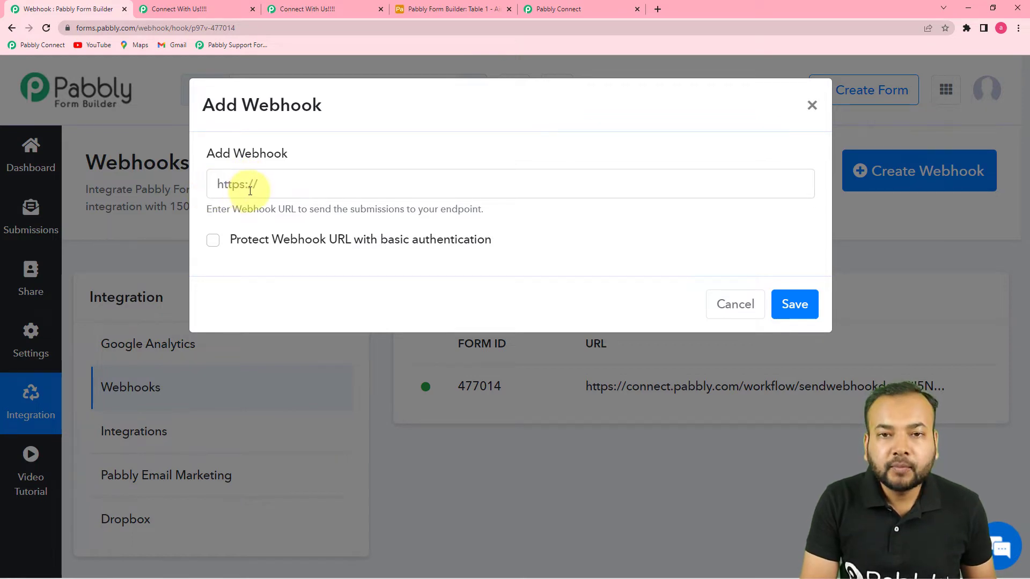
# Copy the Pabbly Connect webhook URL, paste it into the new webhook, and save it
pyautogui.click(617, 7)
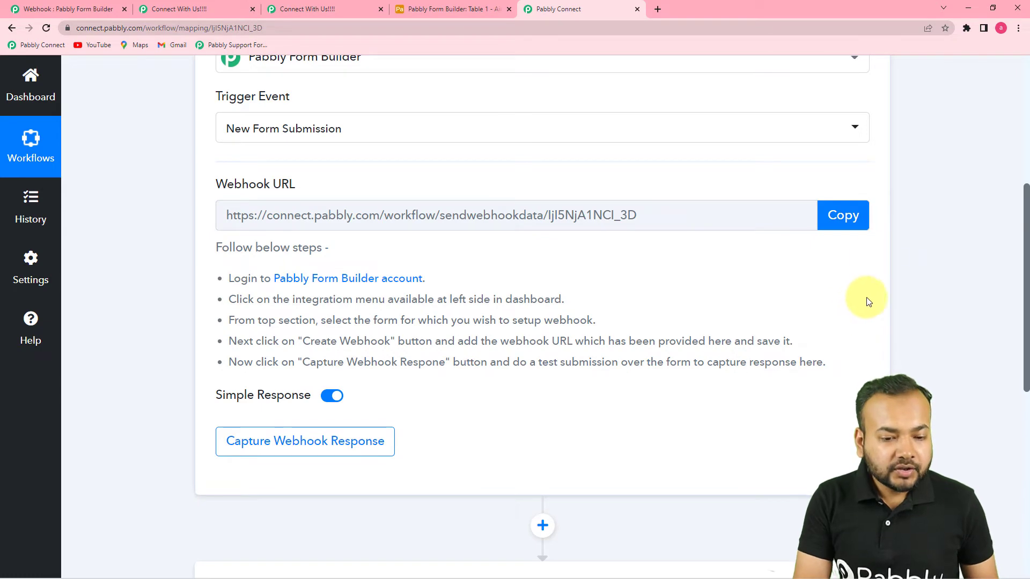
pyautogui.click(853, 215)
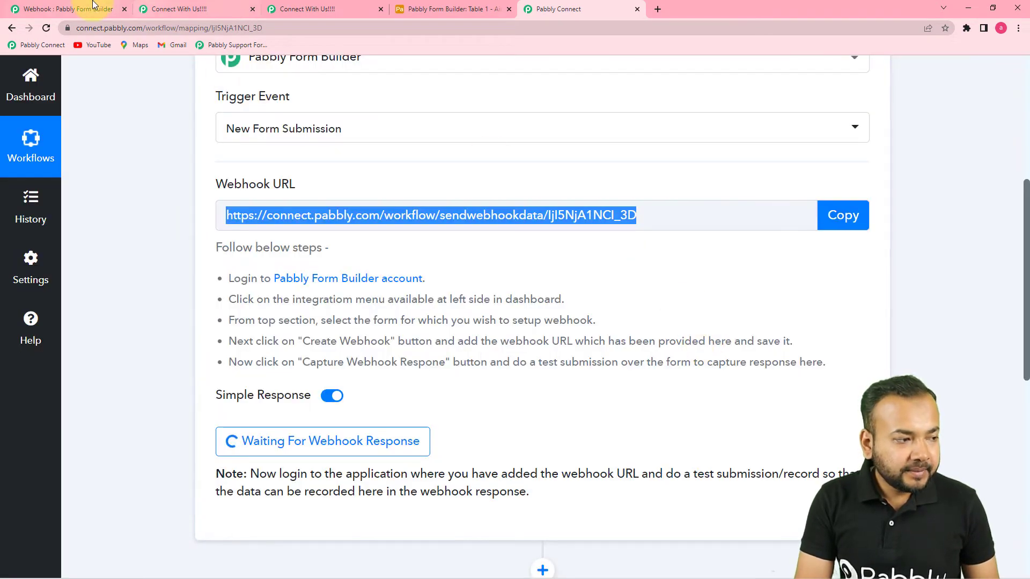
pyautogui.click(92, 6)
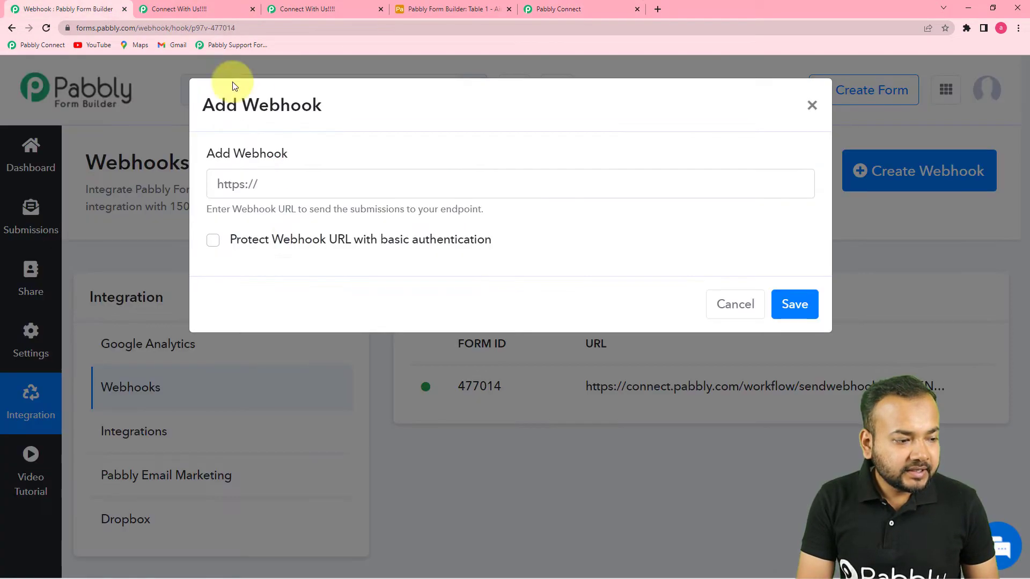
pyautogui.rightClick(247, 183)
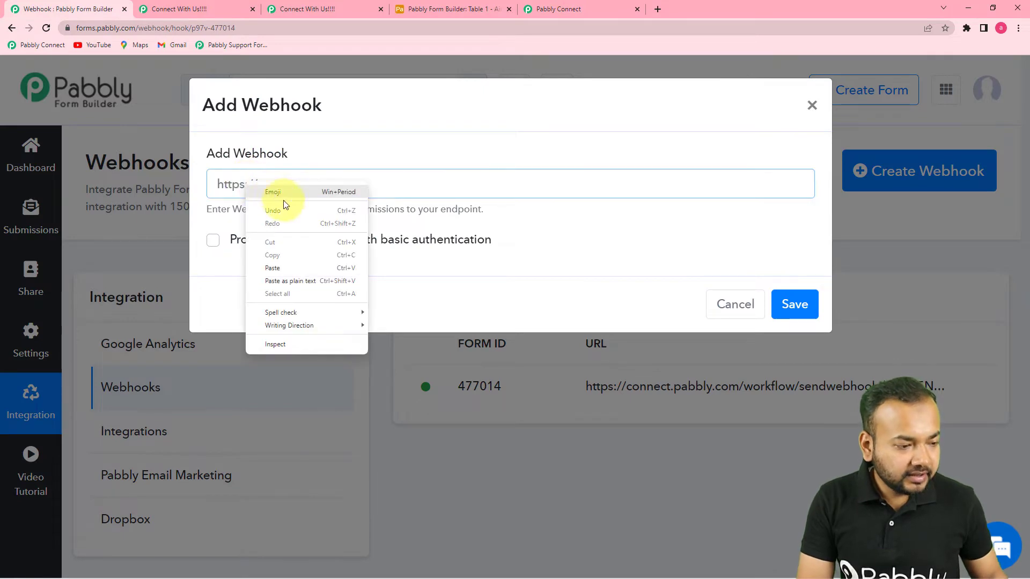
pyautogui.click(300, 281)
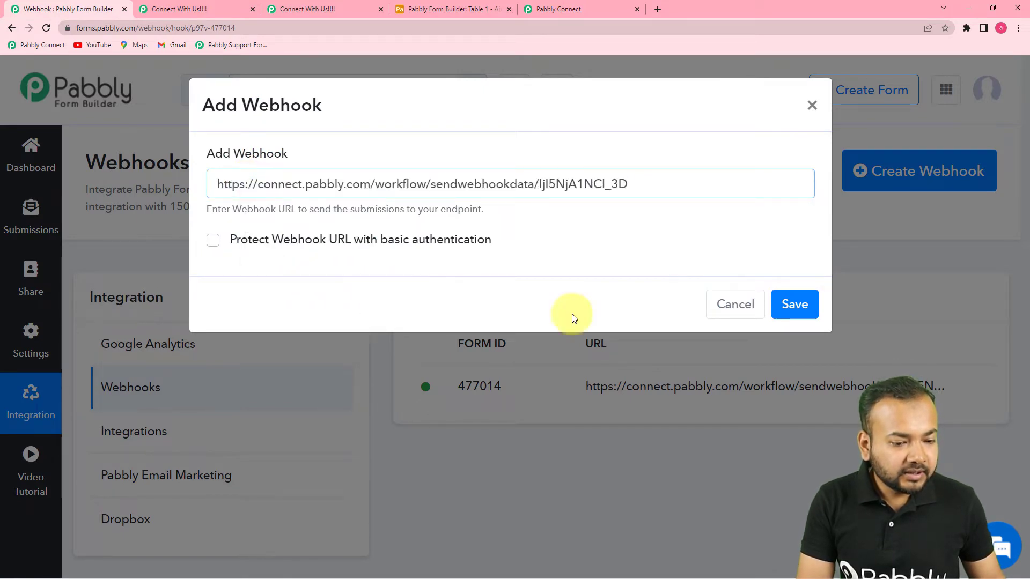
pyautogui.click(795, 304)
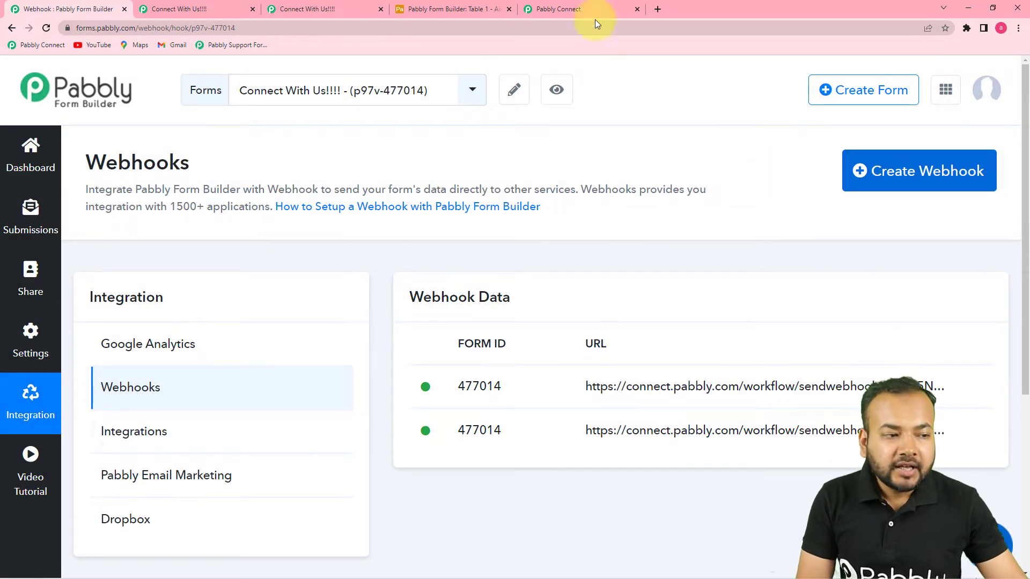
# Re-capture the webhook response for the New Form Submission trigger, confirming with Yes
pyautogui.click(581, 9)
pyautogui.scroll(-2, 868, 305)
pyautogui.scroll(1, 800, 318)
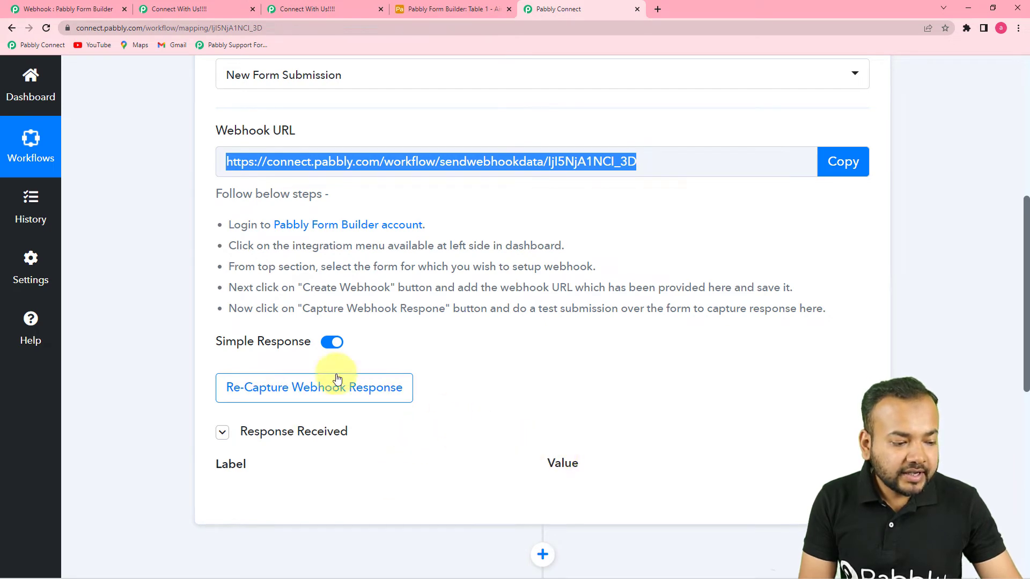
pyautogui.click(284, 394)
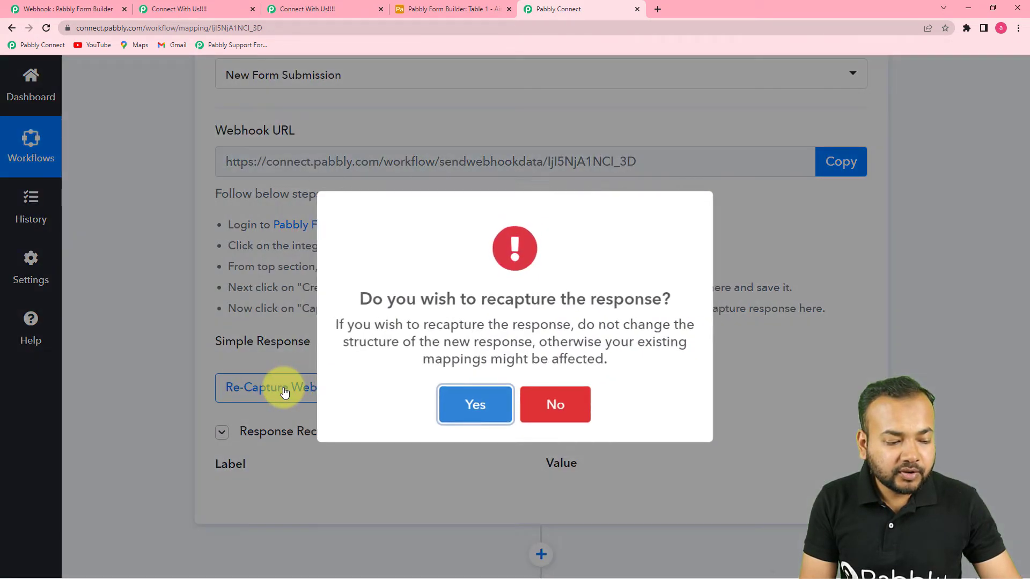
pyautogui.click(459, 412)
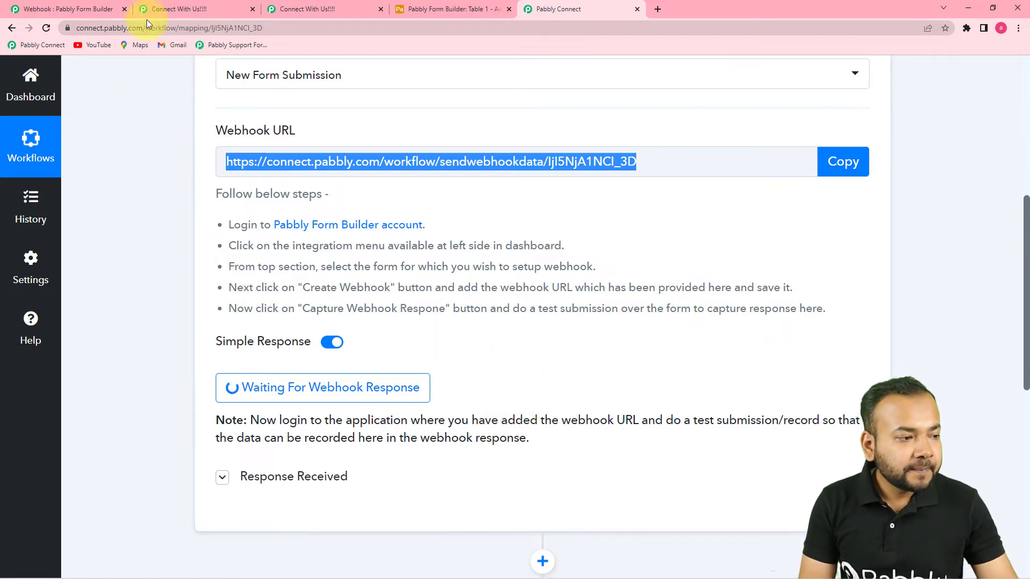
# Fill in the form's first name, last name, e-mail and phone number with test values
pyautogui.click(172, 7)
pyautogui.scroll(-1, 378, 290)
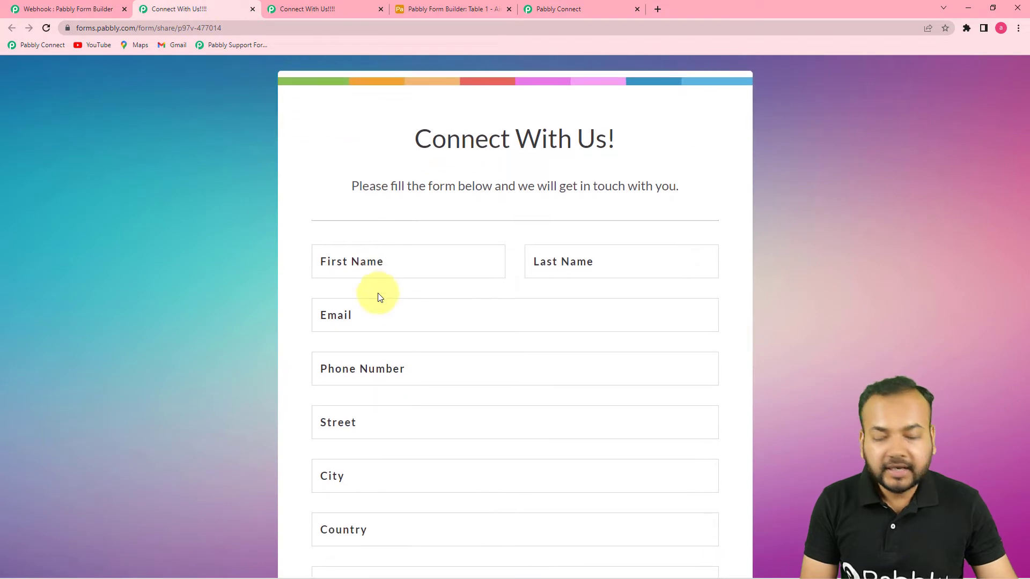
pyautogui.click(474, 270)
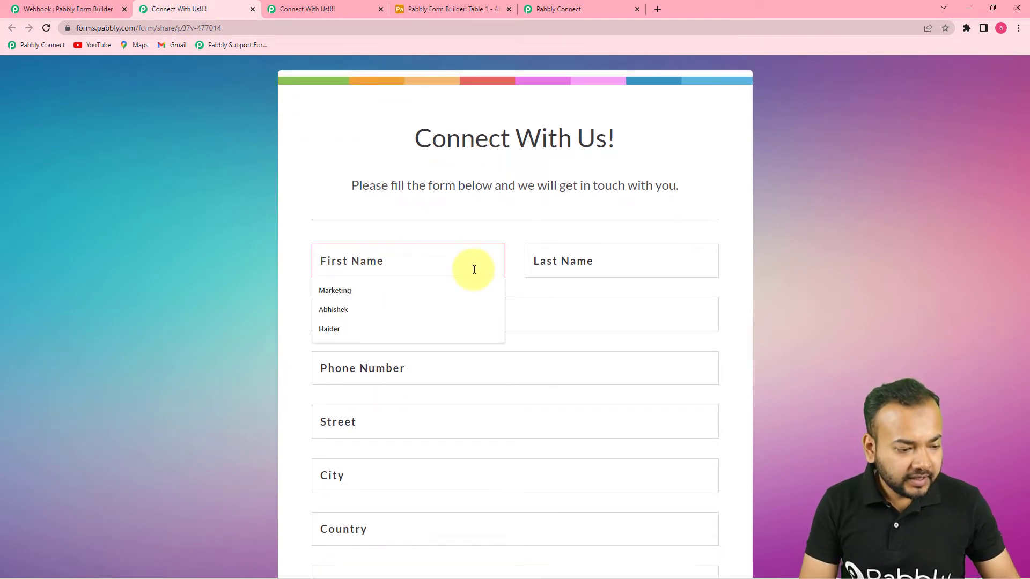
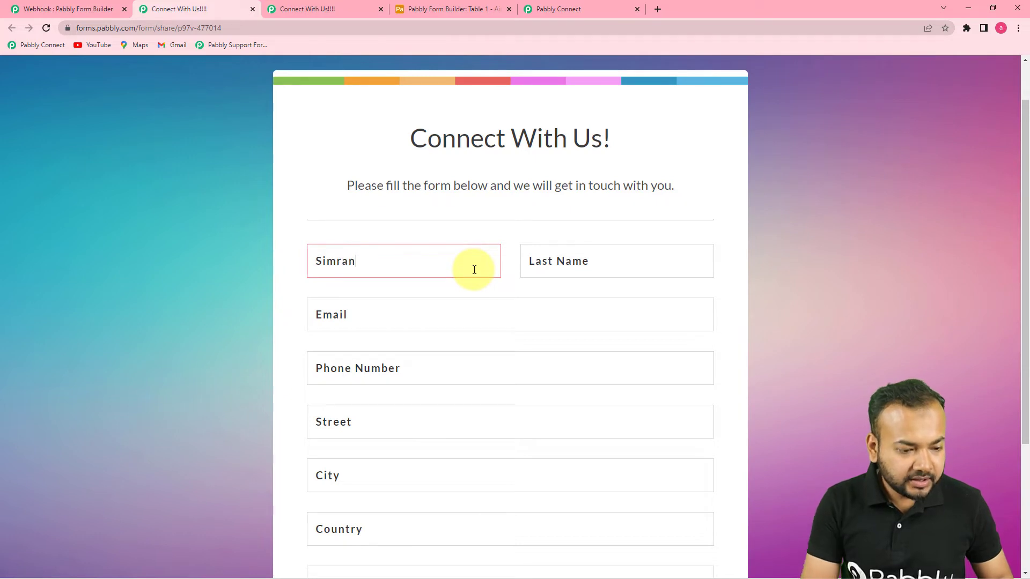
pyautogui.click(600, 262)
pyautogui.click(488, 321)
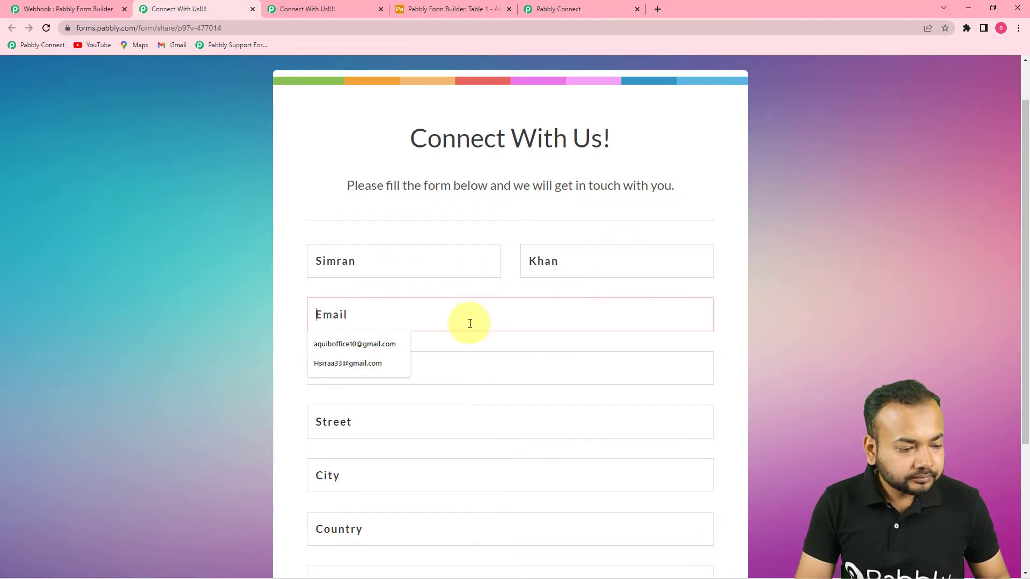
pyautogui.click(342, 363)
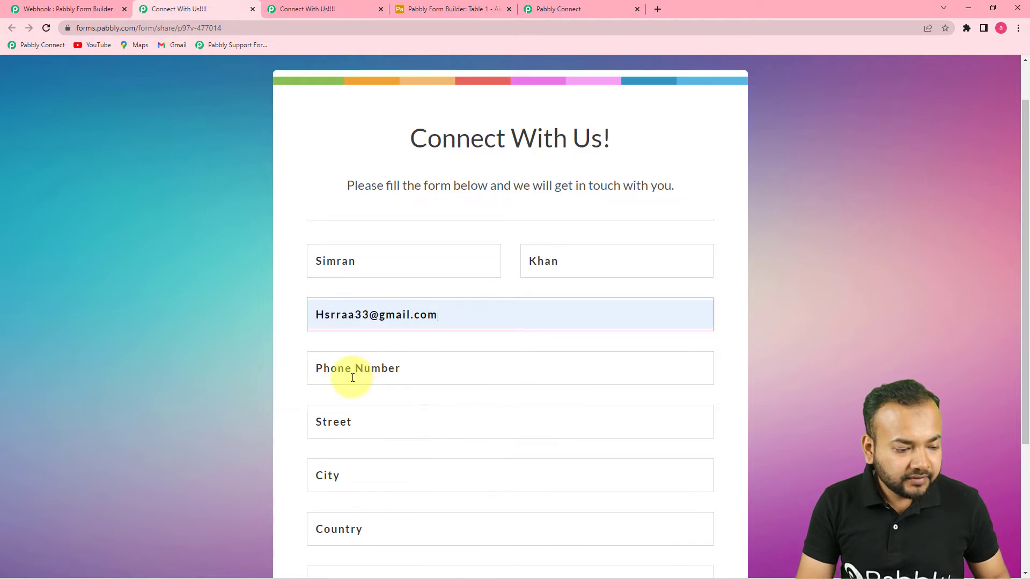
pyautogui.click(353, 378)
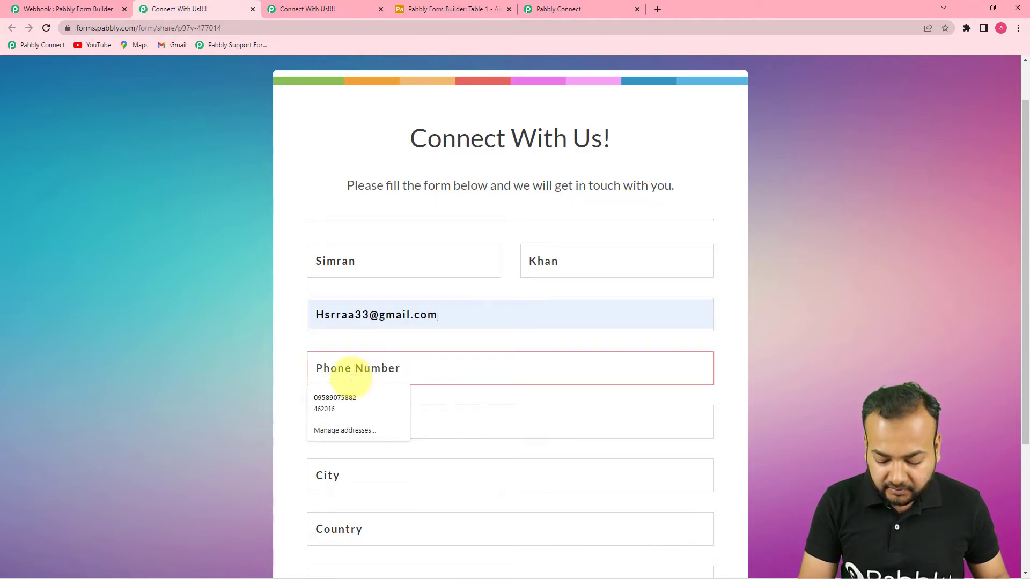
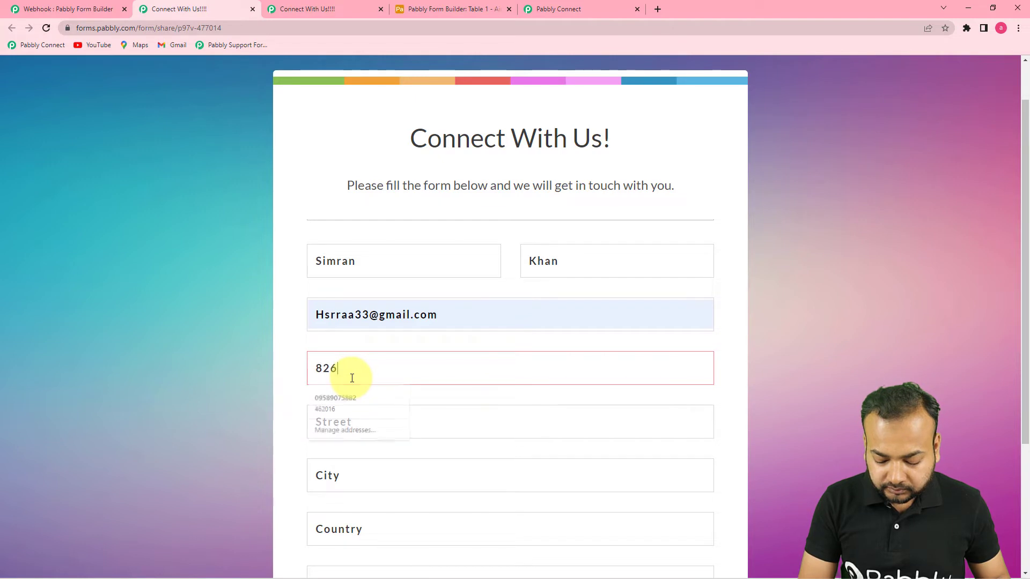
# Autofill the street, city, country and zipcode from a suggestion, then submit the test entry
pyautogui.click(340, 421)
pyautogui.scroll(-2, 348, 402)
pyautogui.click(360, 321)
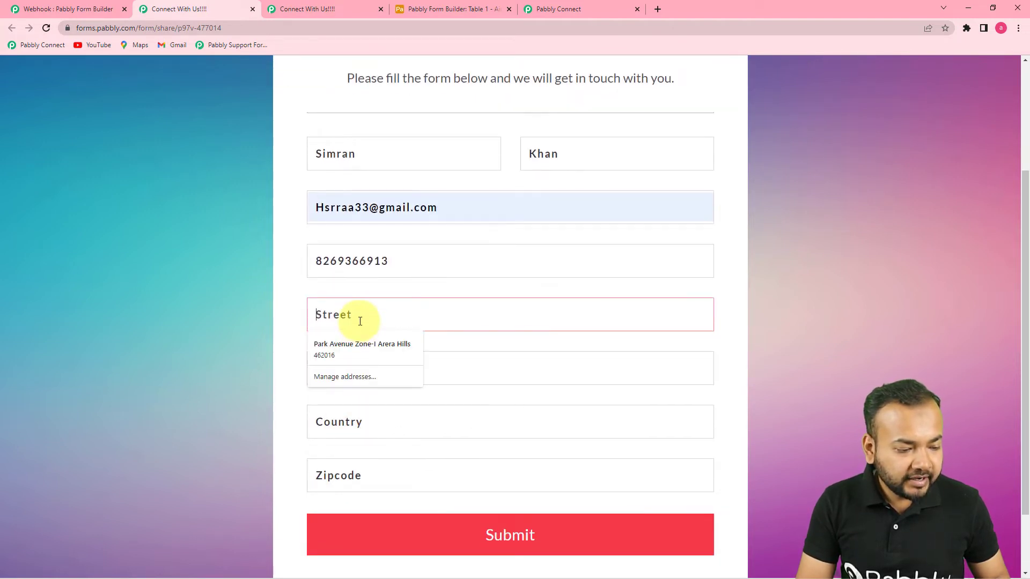
pyautogui.click(352, 352)
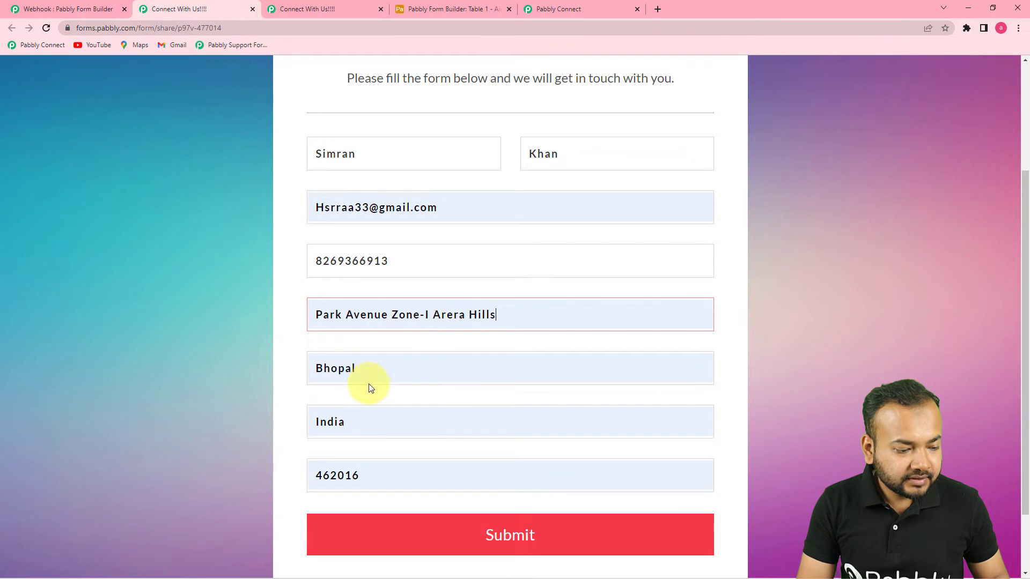
pyautogui.click(395, 538)
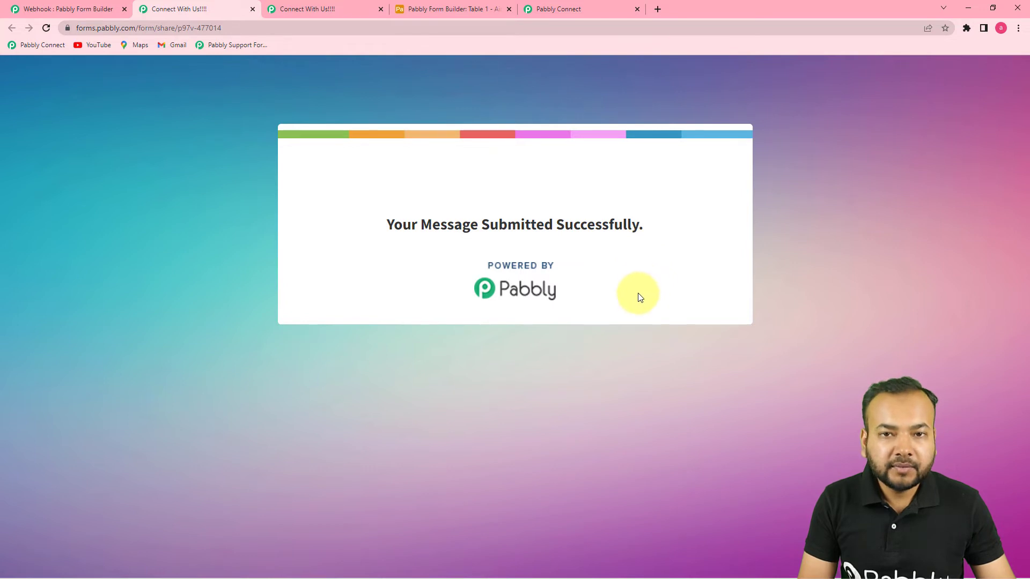
pyautogui.click(564, 9)
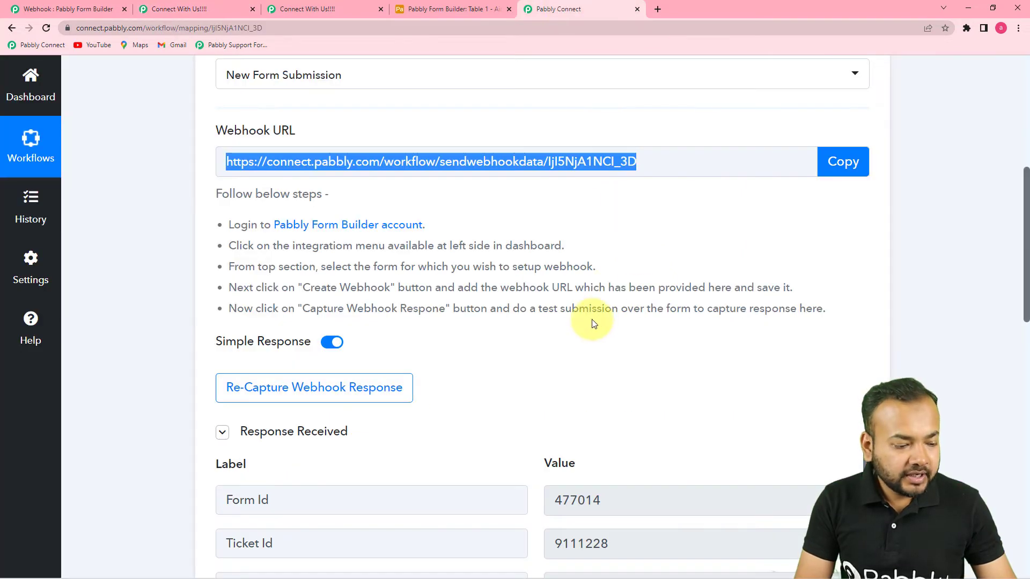
# Review the received response fields, then view Airtable's Table 1 with First Name, Last Name, Email, Phone columns
pyautogui.scroll(-5, 591, 322)
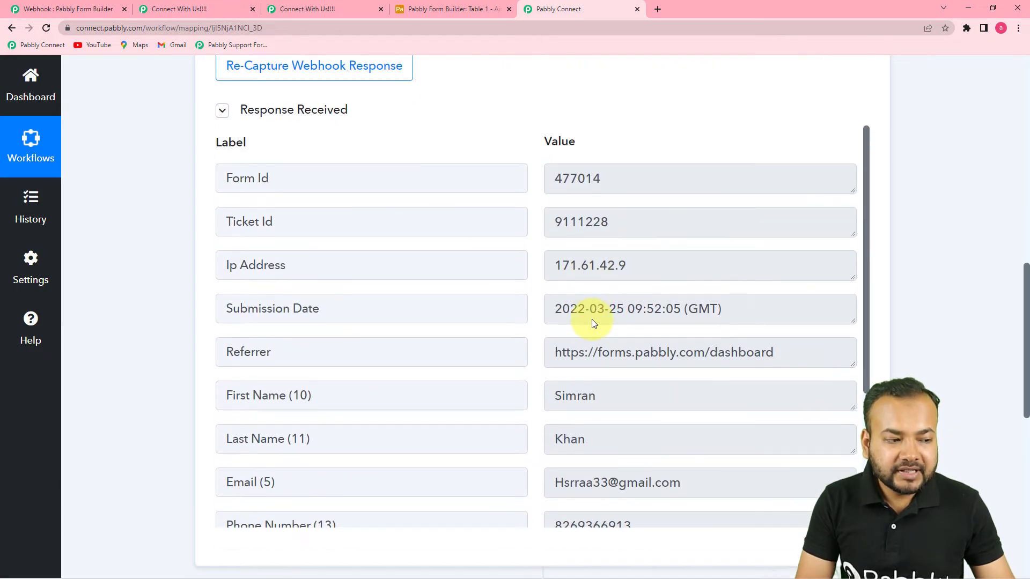
pyautogui.scroll(-2, 421, 307)
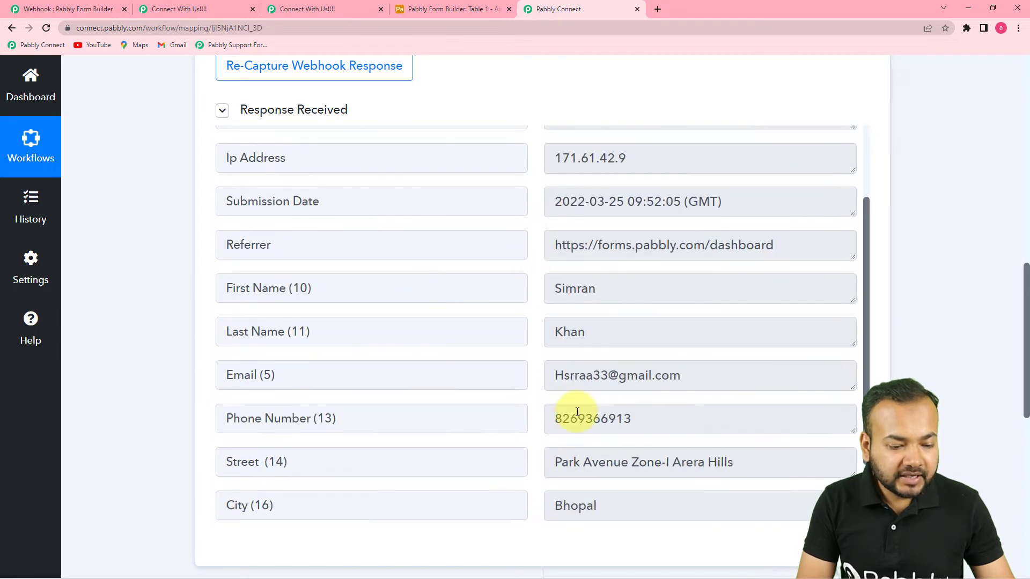
pyautogui.scroll(-2, 572, 397)
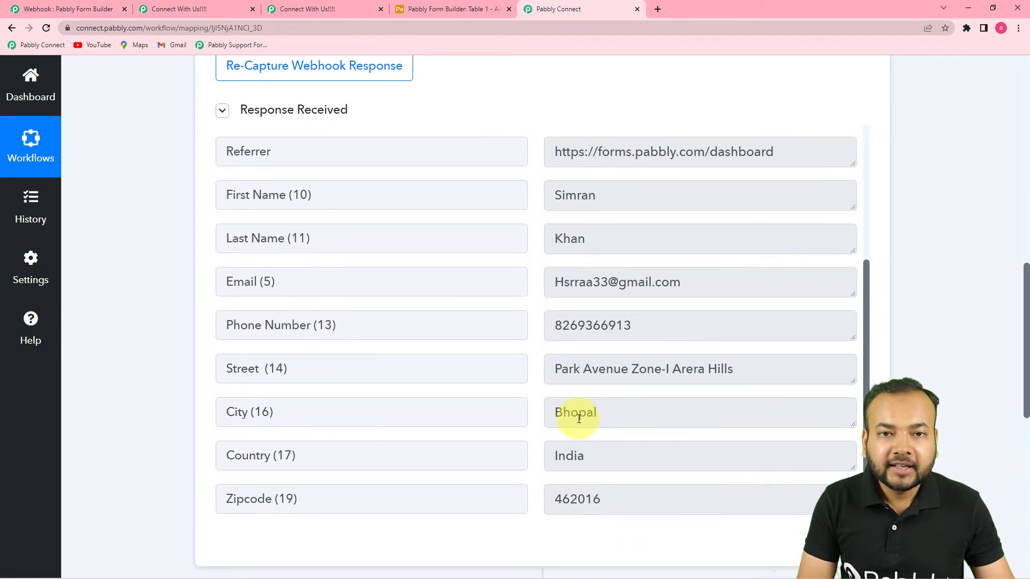
pyautogui.scroll(-3, 579, 419)
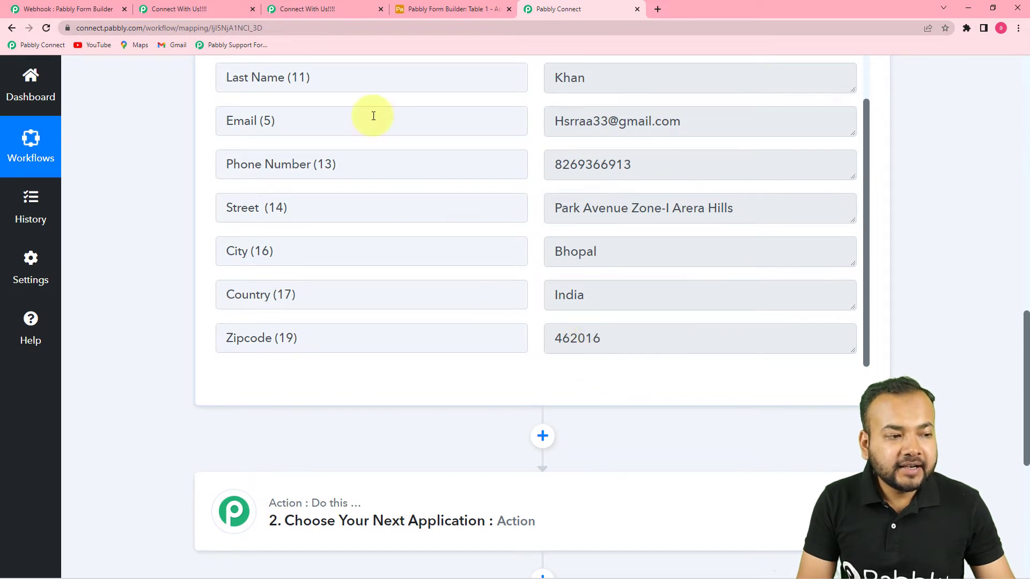
pyautogui.click(451, 9)
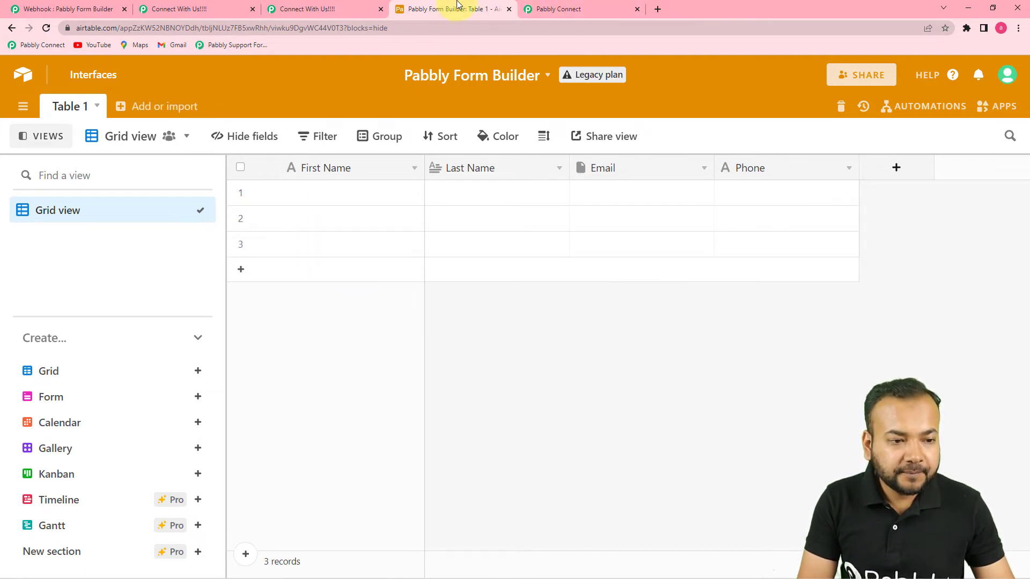
# Set the action step to Airtable with the Create Record event and open its account connection
pyautogui.click(562, 11)
pyautogui.scroll(-7, 508, 238)
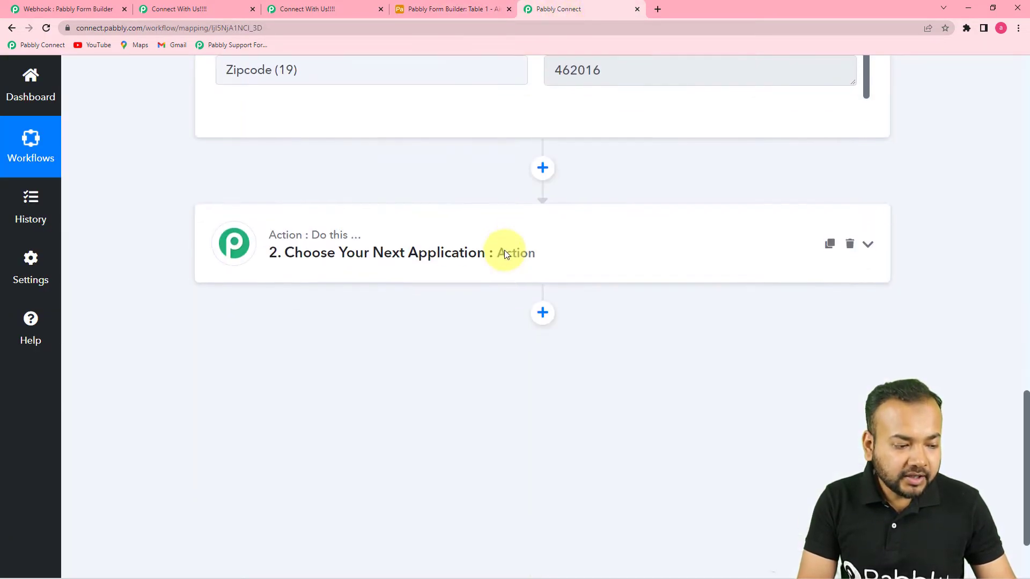
pyautogui.click(385, 136)
pyautogui.scroll(-3, 469, 192)
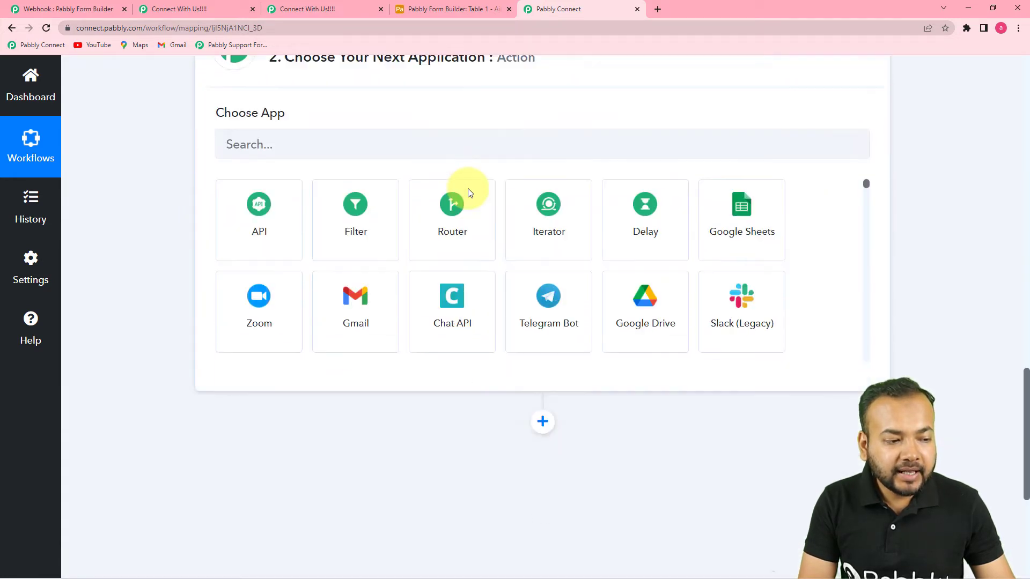
pyautogui.scroll(4, 290, 200)
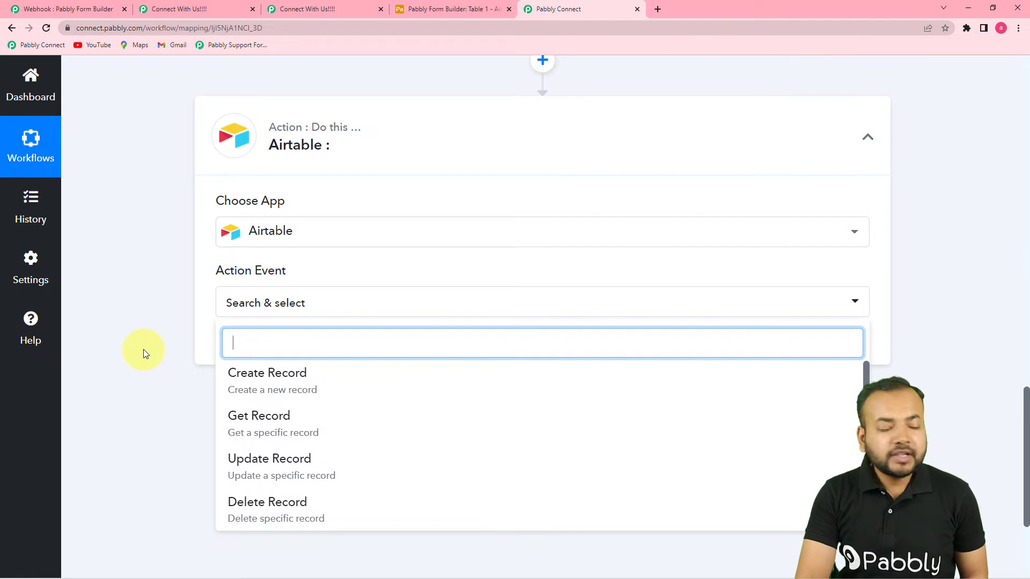
pyautogui.click(320, 395)
pyautogui.click(248, 346)
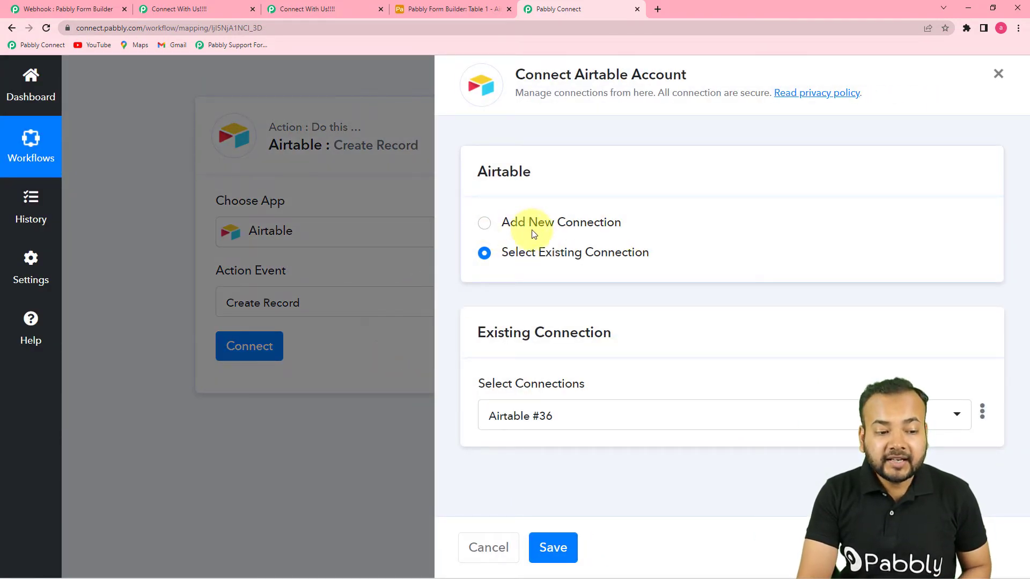
# Switch to Add New Connection, creating the Airtable #37 connection that needs a token
pyautogui.click(482, 225)
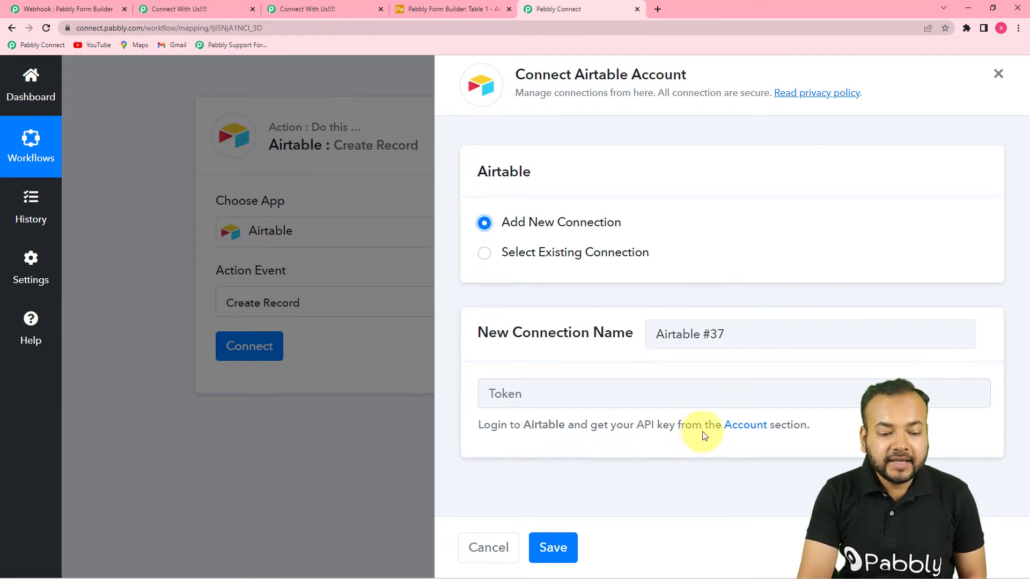
# Reveal and copy the personal API key from the Airtable account page
pyautogui.click(750, 431)
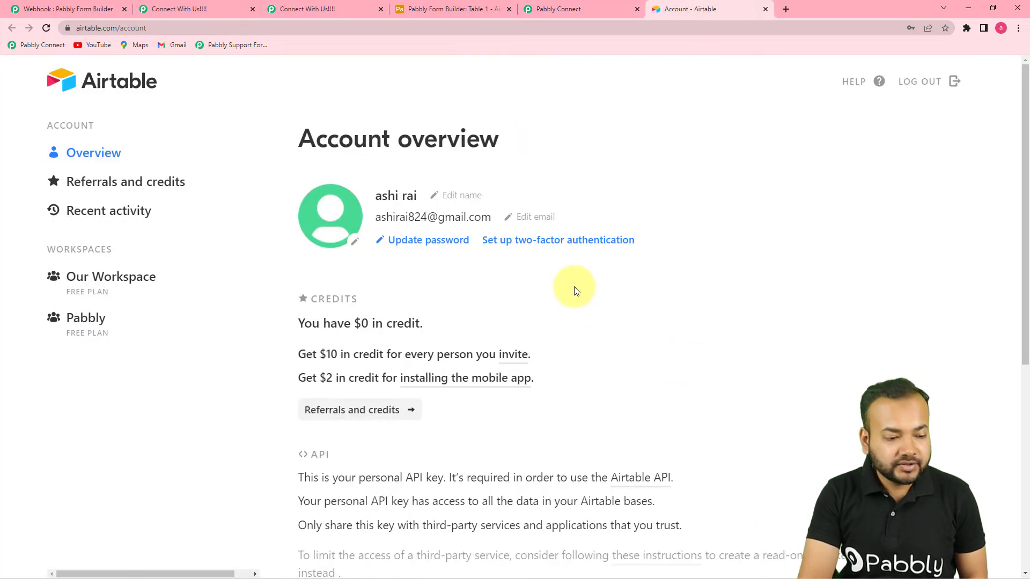
pyautogui.scroll(-3, 573, 274)
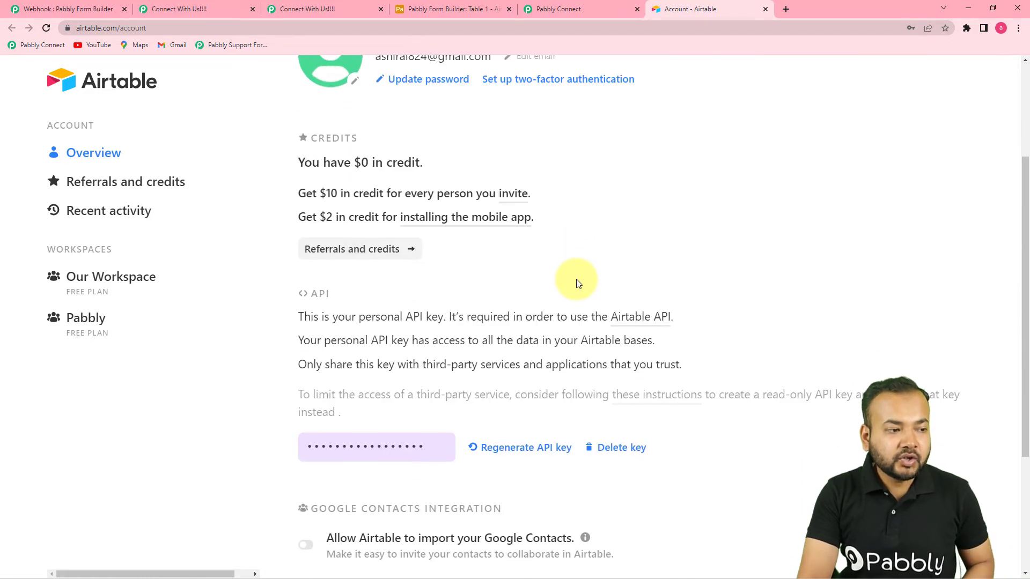
pyautogui.scroll(-2, 607, 315)
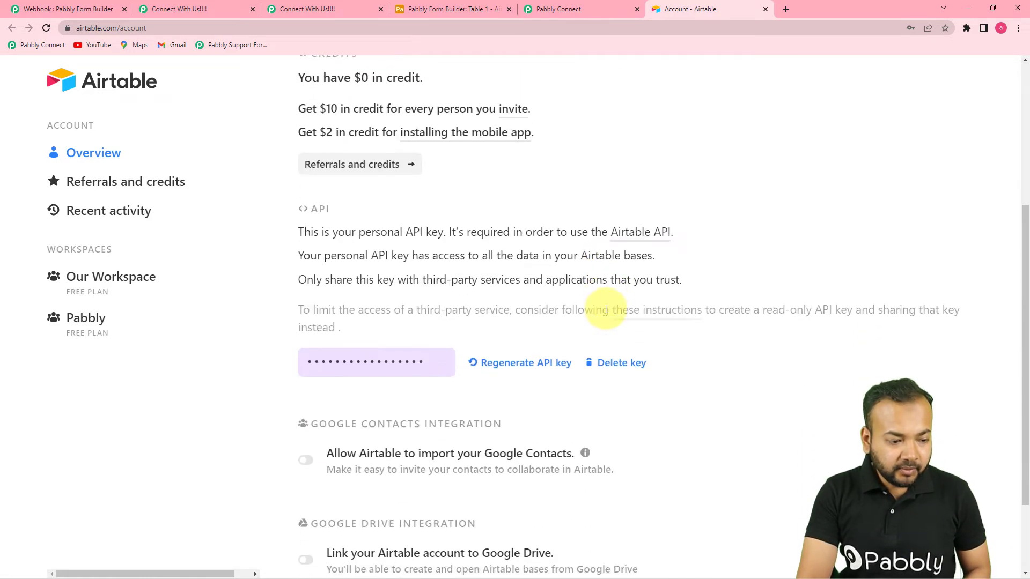
pyautogui.click(352, 339)
pyautogui.doubleClick(394, 339)
pyautogui.rightClick(392, 348)
pyautogui.click(408, 359)
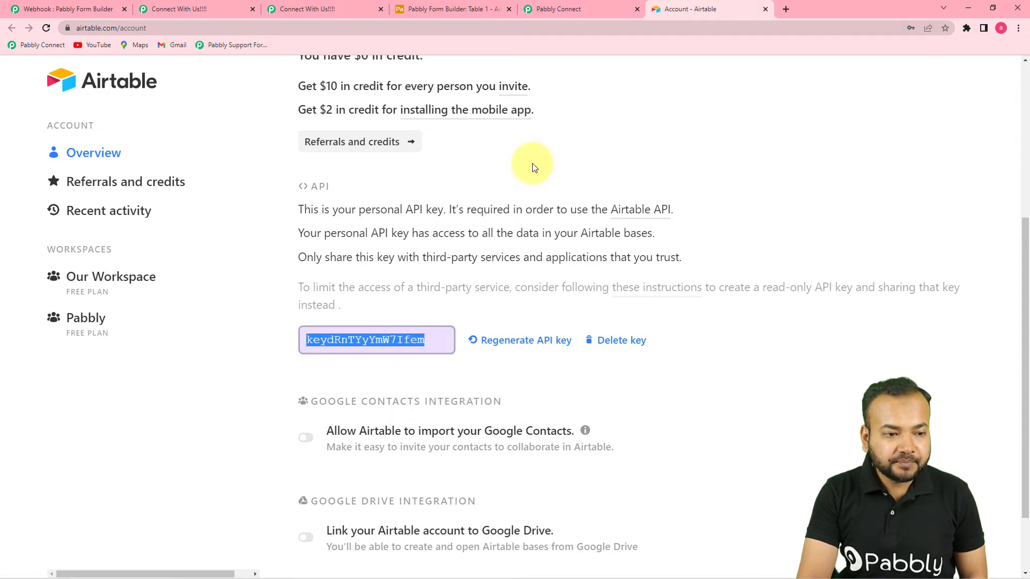
pyautogui.click(563, 8)
# Connect the Airtable account by pasting the API key as the token and saving
pyautogui.rightClick(536, 393)
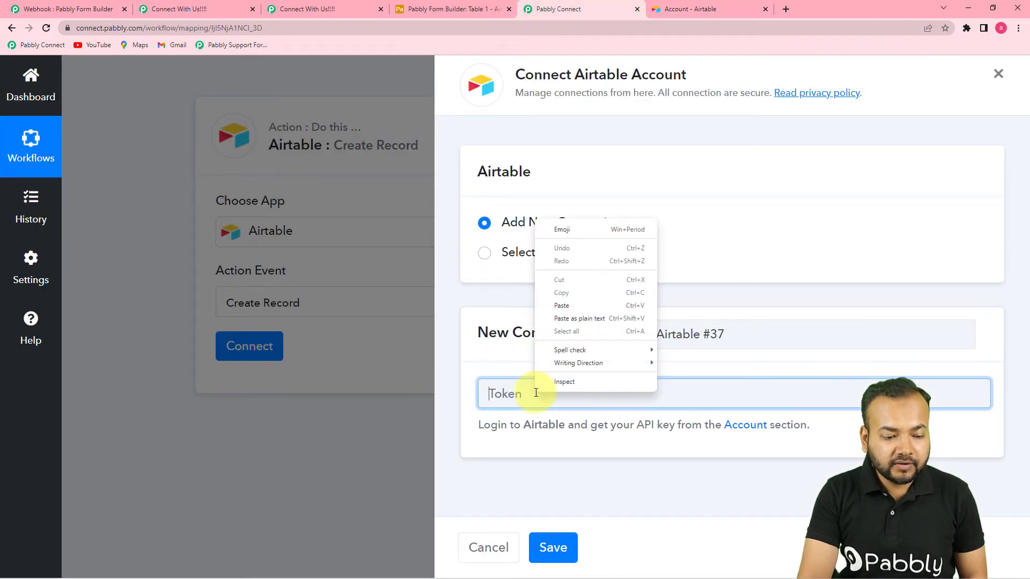
pyautogui.click(575, 305)
pyautogui.click(566, 540)
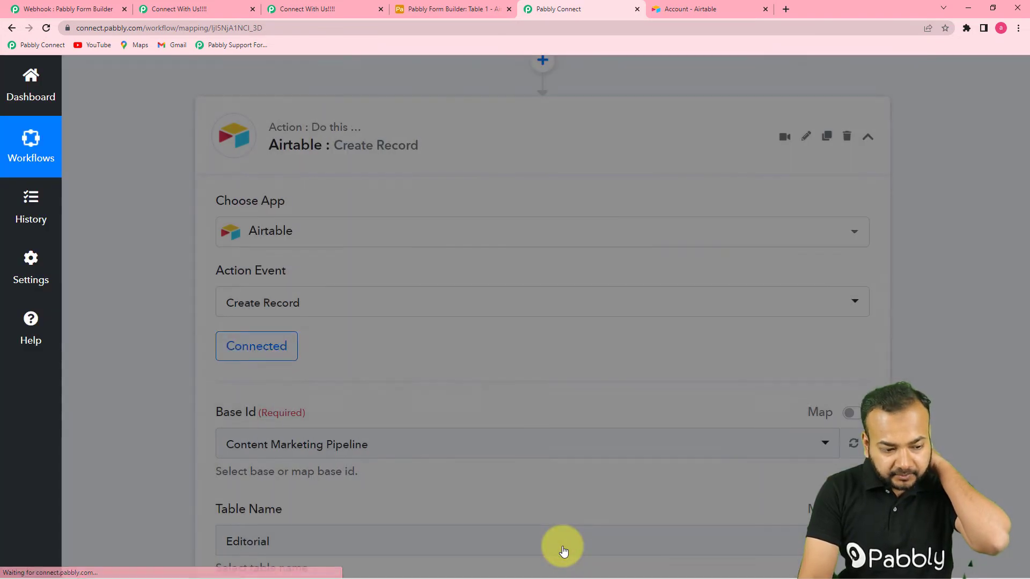
pyautogui.scroll(-5, 469, 378)
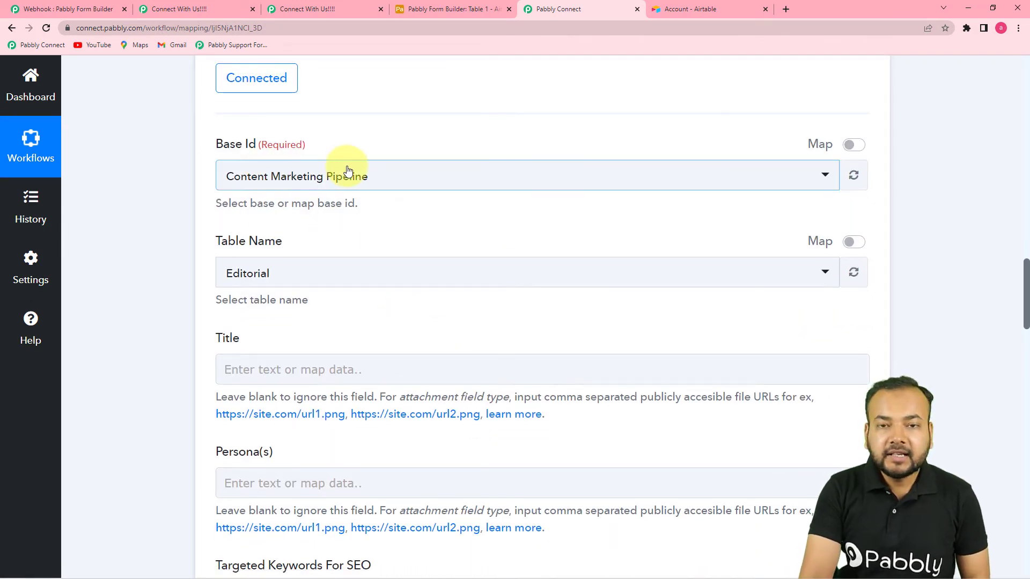
# Select the Pabbly Form Builder base, checking names in Airtable, and open the Table Name list
pyautogui.click(374, 183)
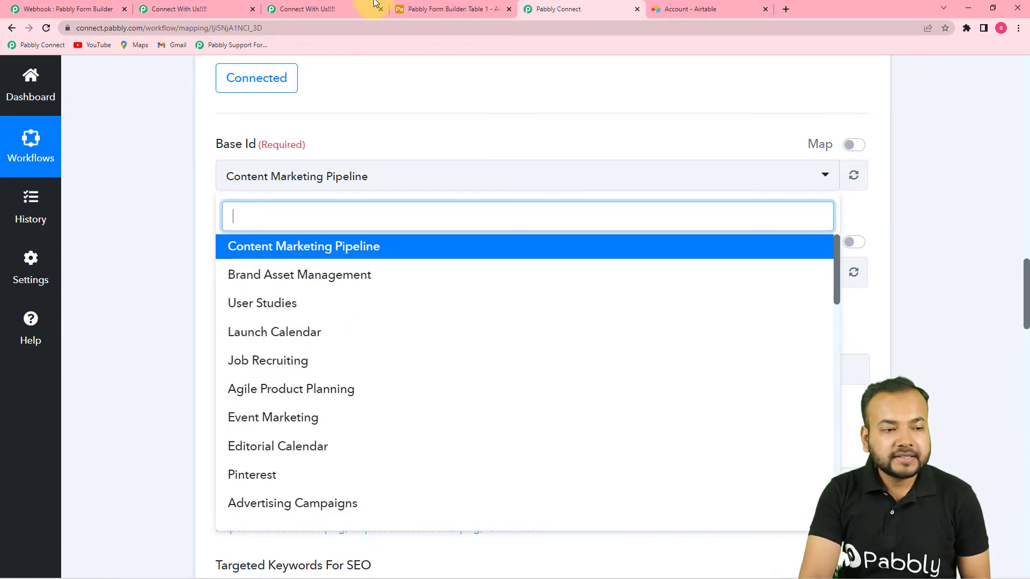
pyautogui.click(419, 9)
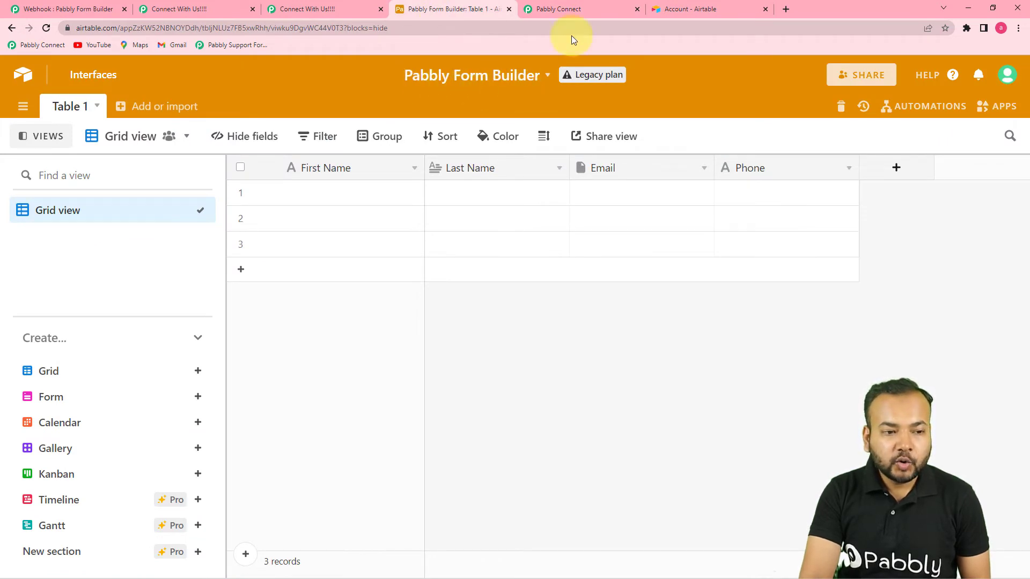
pyautogui.click(579, 18)
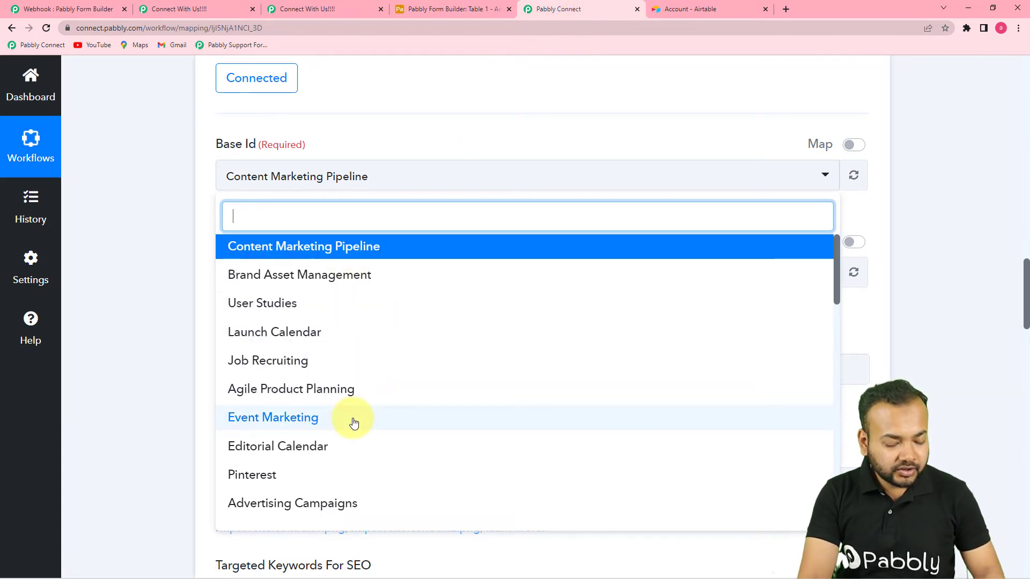
pyautogui.write('pabb')
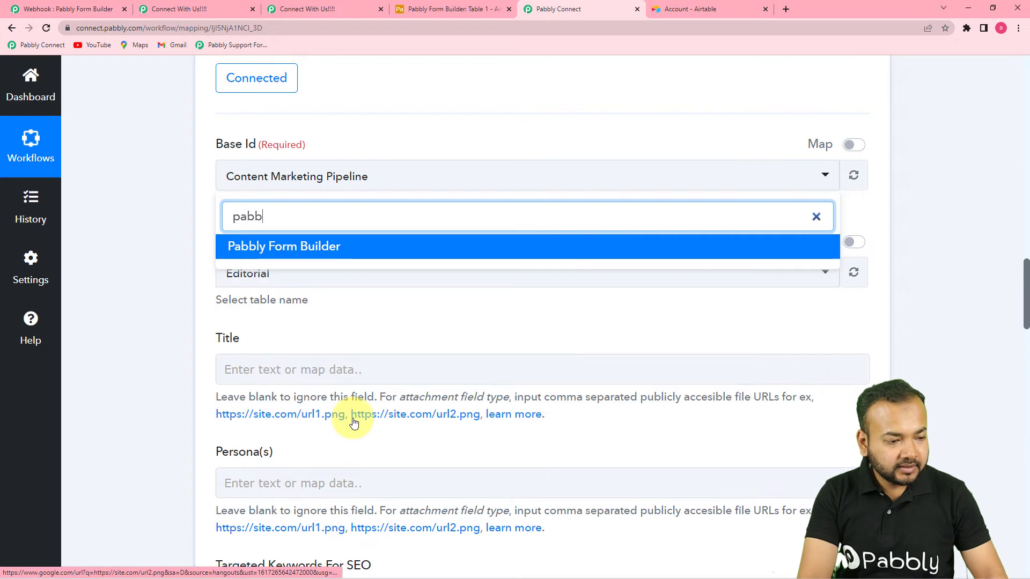
pyautogui.click(341, 249)
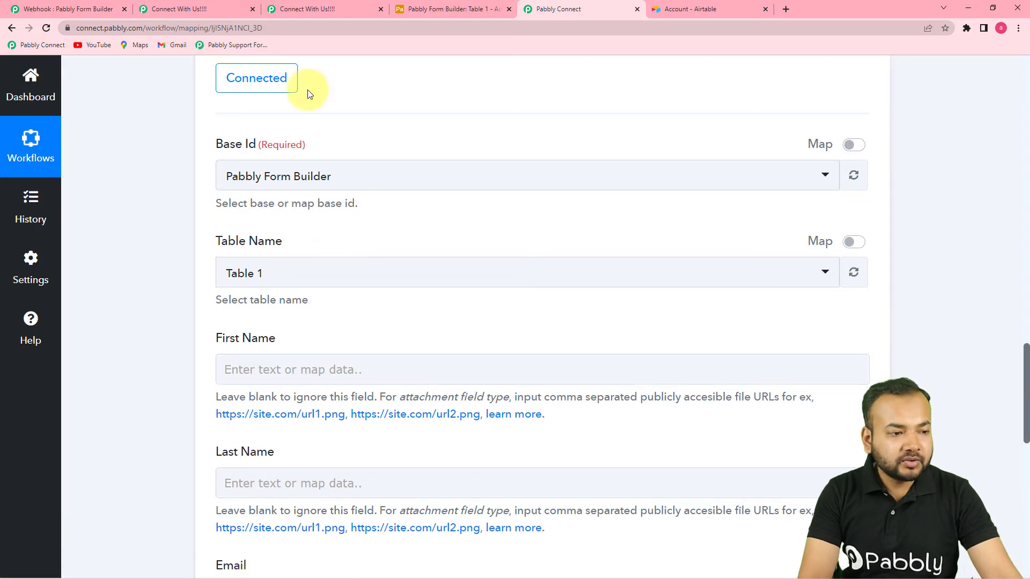
pyautogui.click(424, 8)
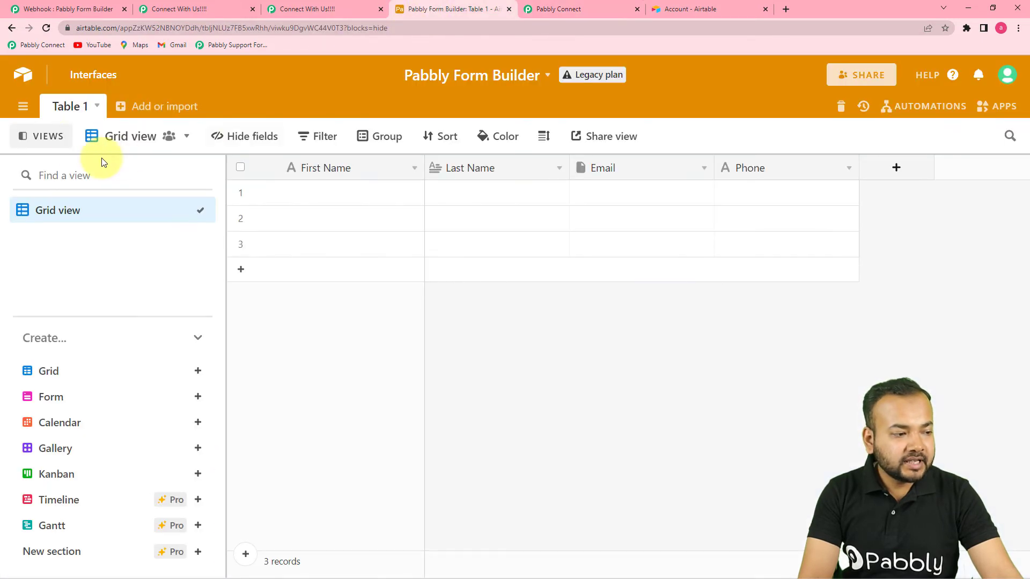
pyautogui.click(591, 9)
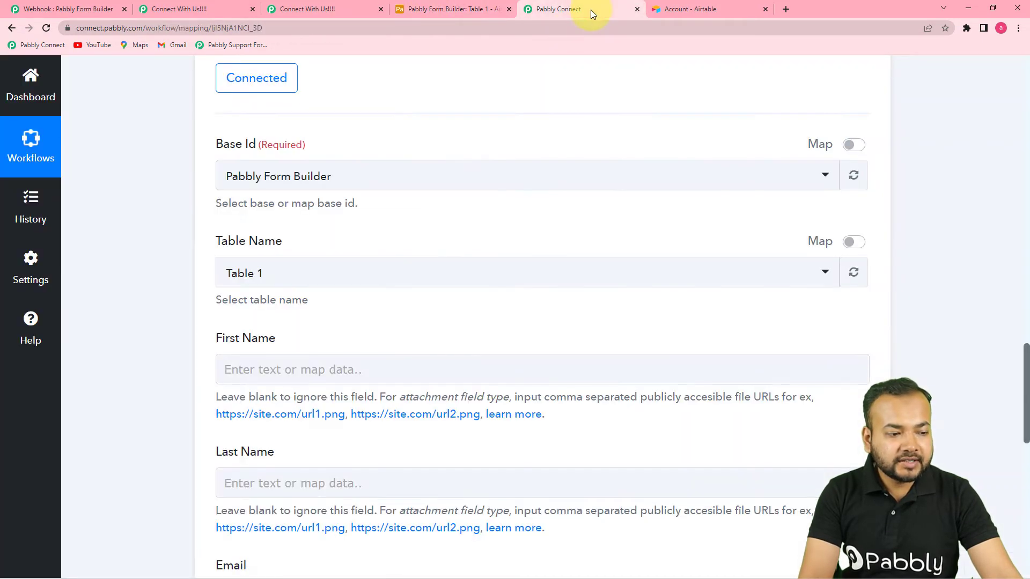
pyautogui.click(288, 277)
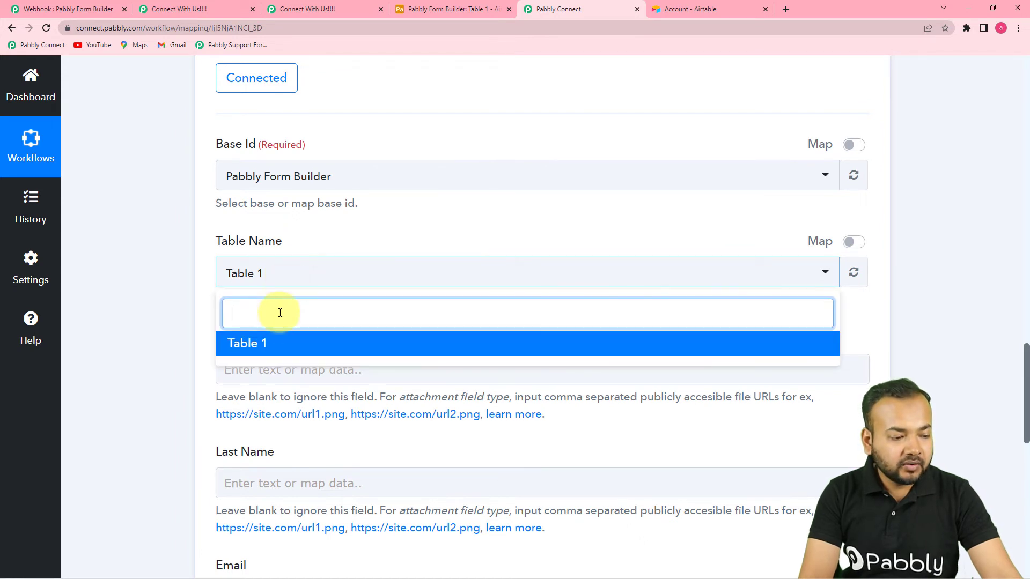
# Choose Table 1 as the target table and compare its columns in Airtable
pyautogui.click(245, 342)
pyautogui.scroll(-4, 167, 301)
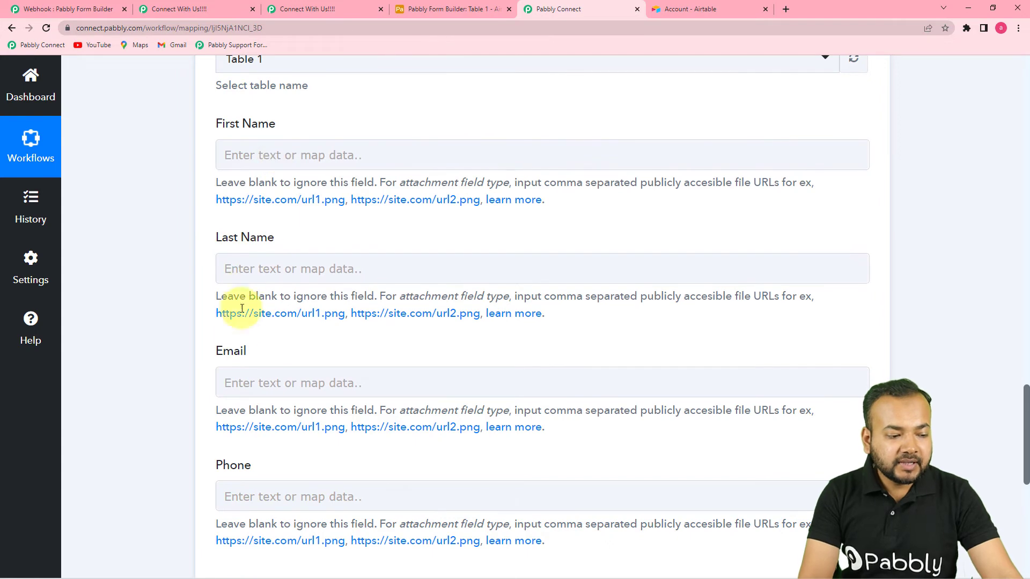
pyautogui.scroll(-3, 260, 495)
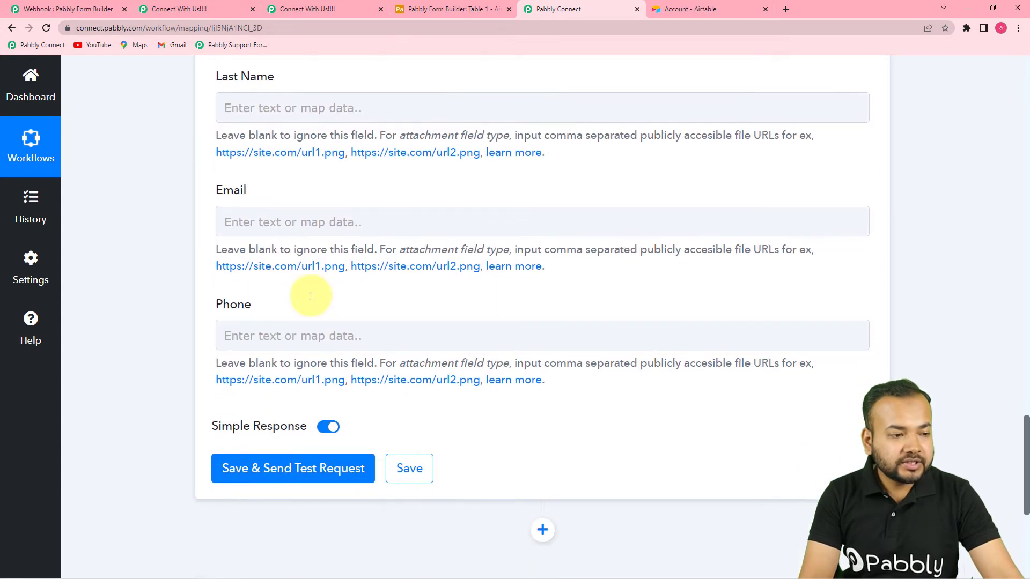
pyautogui.click(403, 7)
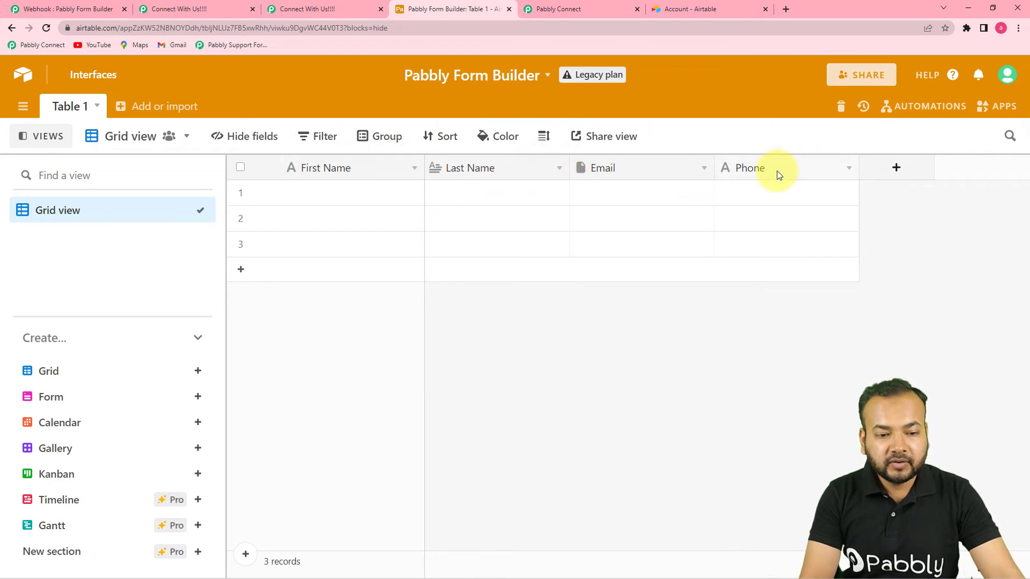
pyautogui.click(594, 7)
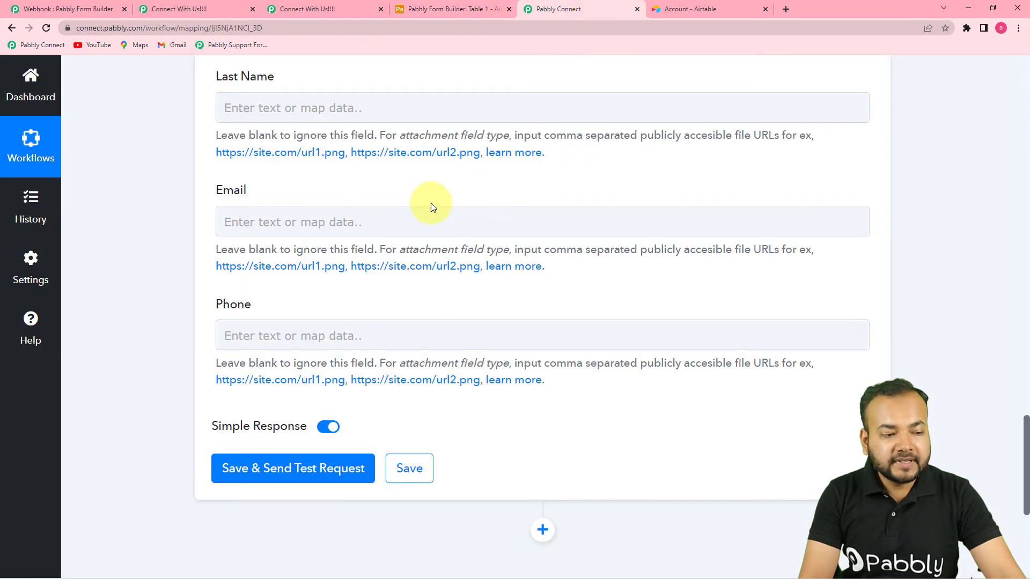
pyautogui.scroll(3, 416, 204)
pyautogui.scroll(10, 529, 259)
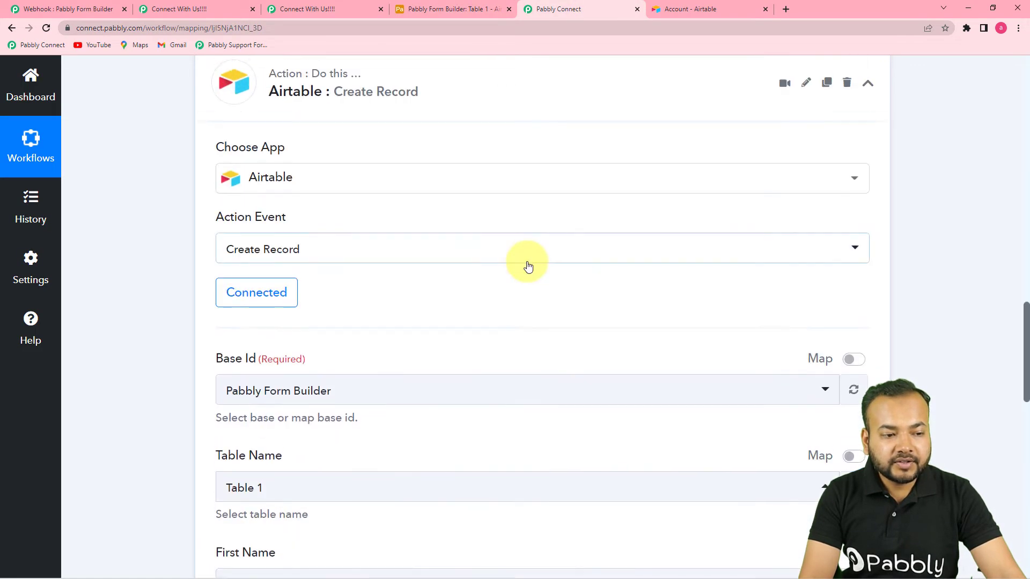
pyautogui.scroll(1, 529, 267)
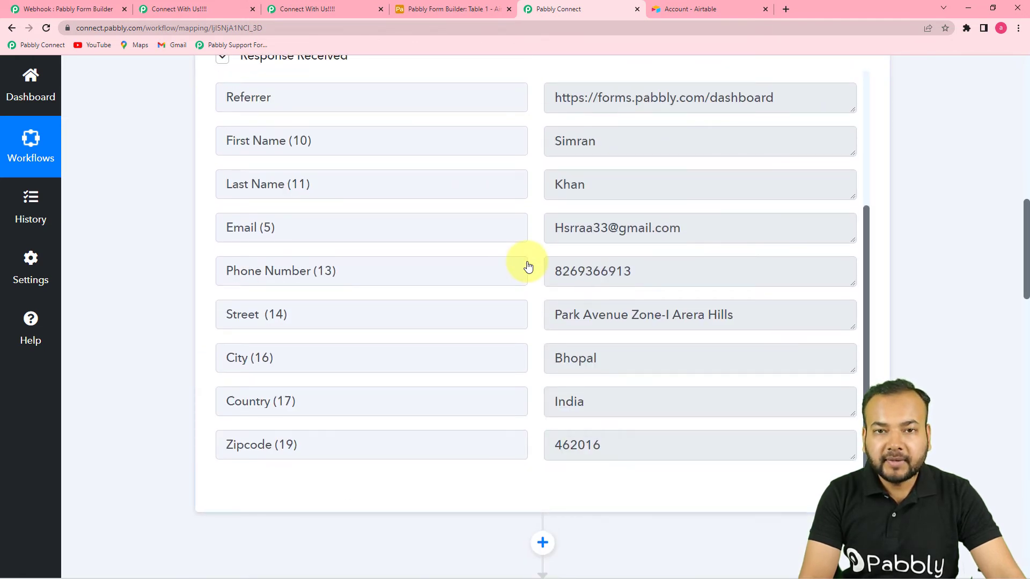
pyautogui.scroll(-19, 529, 266)
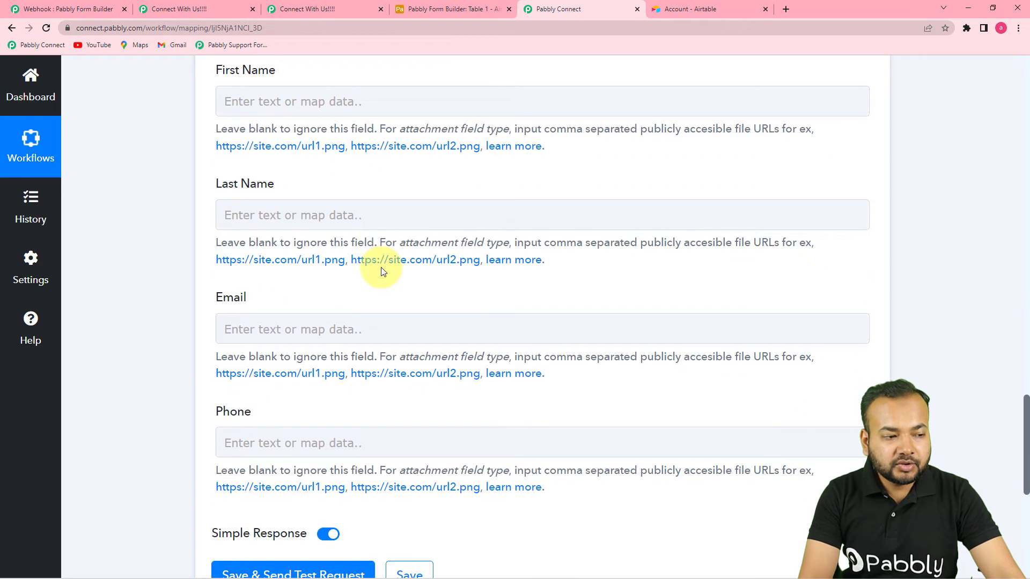
# Map the submitted first and last names into the First Name and Last Name fields
pyautogui.click(335, 102)
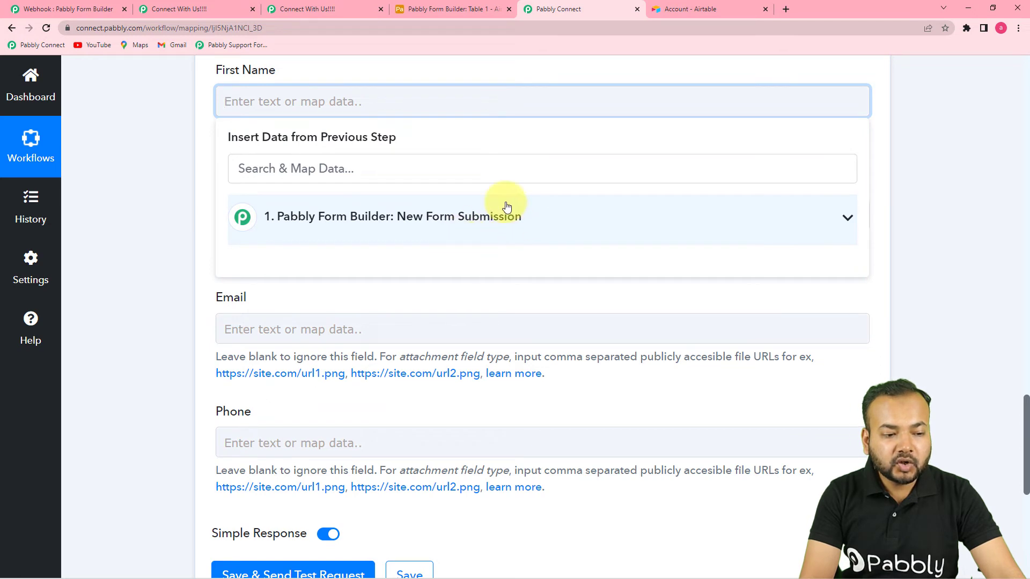
pyautogui.click(440, 220)
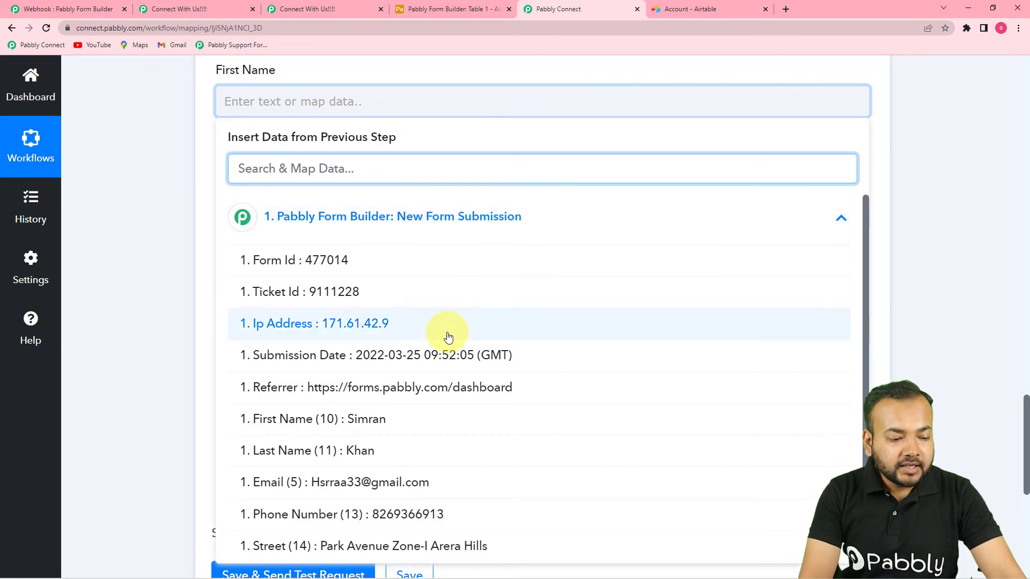
pyautogui.click(424, 421)
pyautogui.click(208, 306)
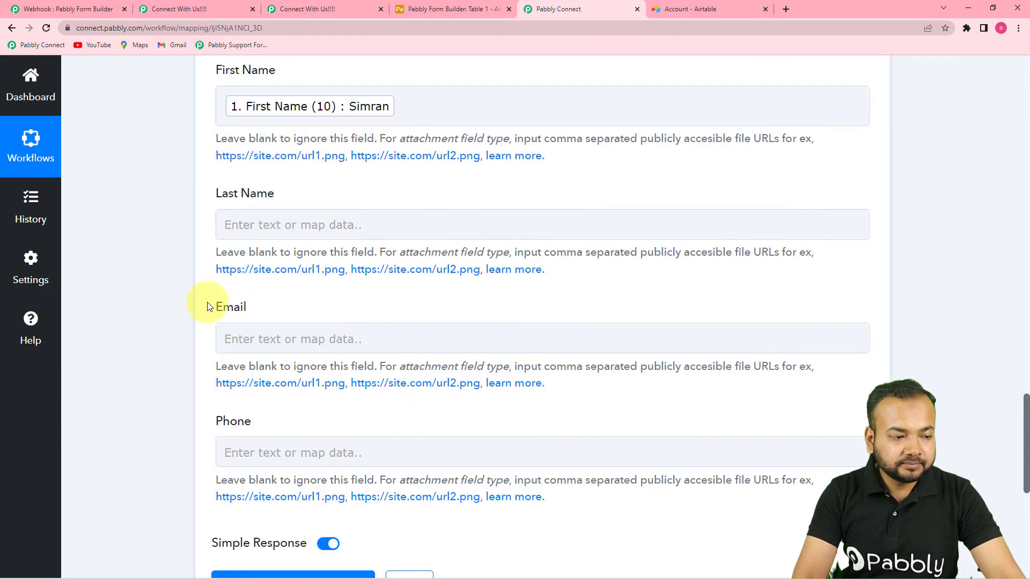
pyautogui.click(306, 225)
pyautogui.click(261, 338)
pyautogui.scroll(-3, 364, 468)
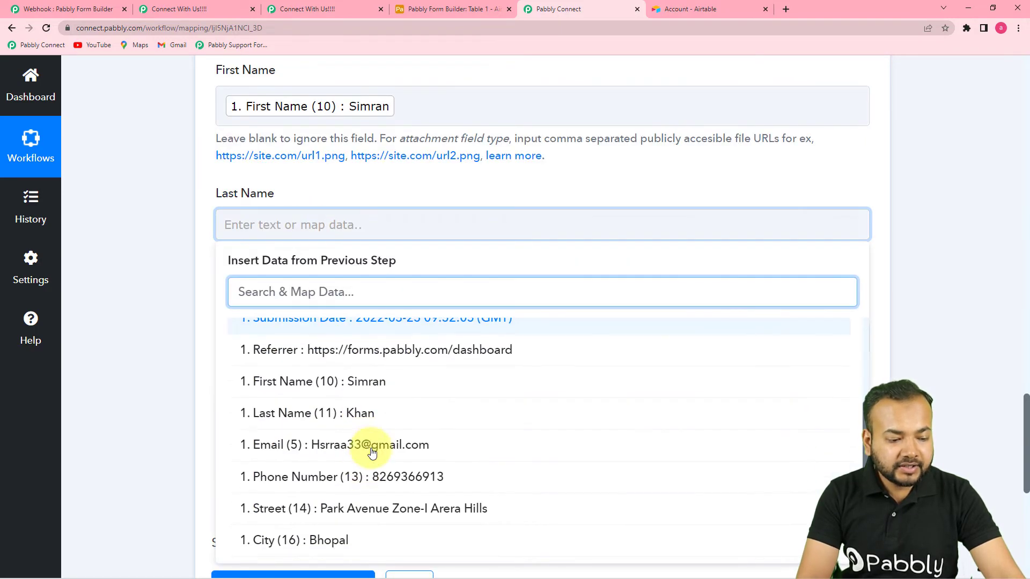
pyautogui.click(373, 414)
pyautogui.click(166, 314)
# Map the submitted email and phone number into the Email and Phone fields
pyautogui.scroll(-2, 162, 314)
pyautogui.click(379, 240)
pyautogui.click(393, 364)
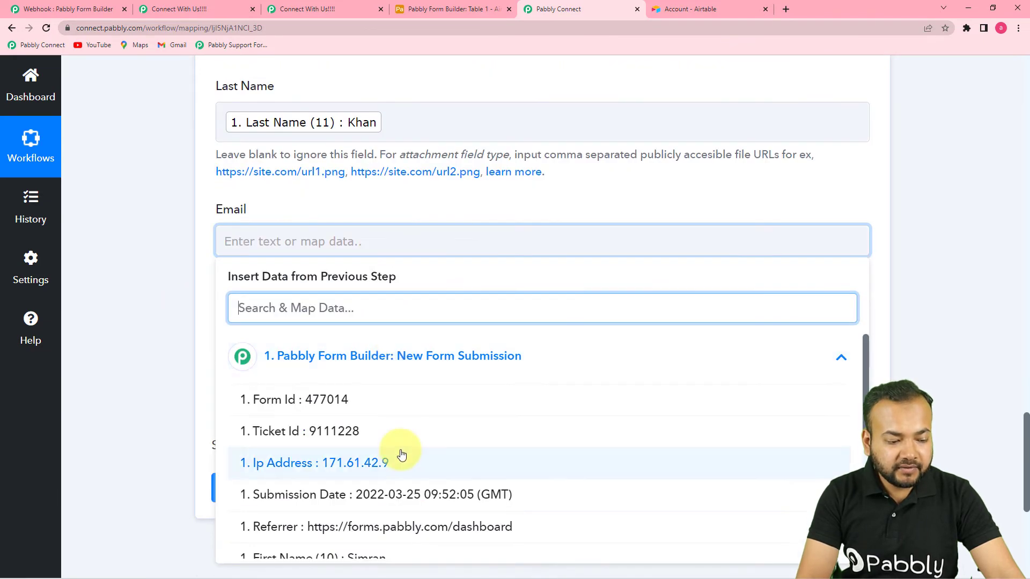
pyautogui.scroll(-3, 402, 453)
pyautogui.click(400, 460)
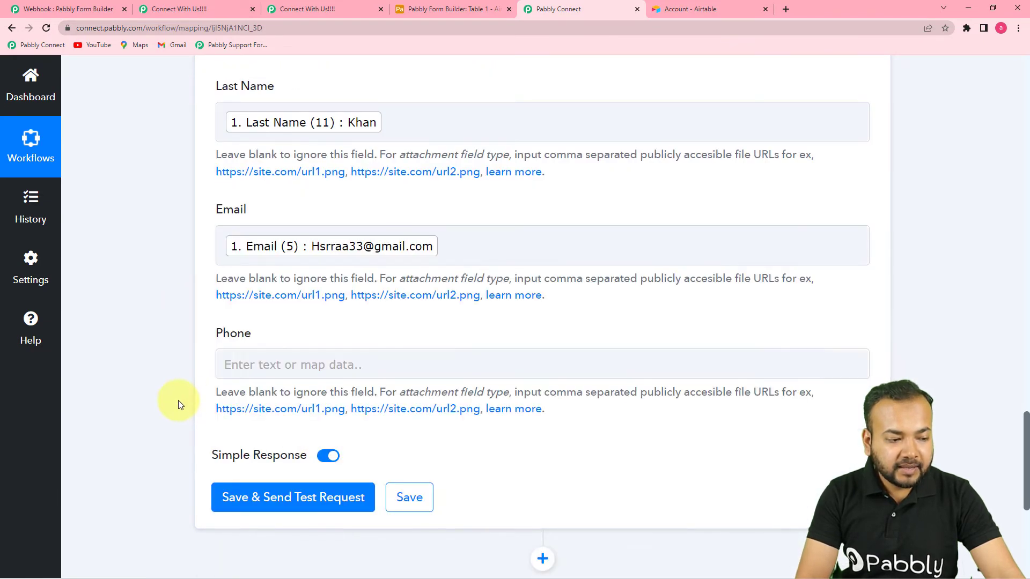
pyautogui.click(265, 364)
pyautogui.scroll(-3, 331, 306)
pyautogui.click(331, 306)
pyautogui.scroll(-3, 472, 465)
pyautogui.click(476, 467)
pyautogui.click(167, 355)
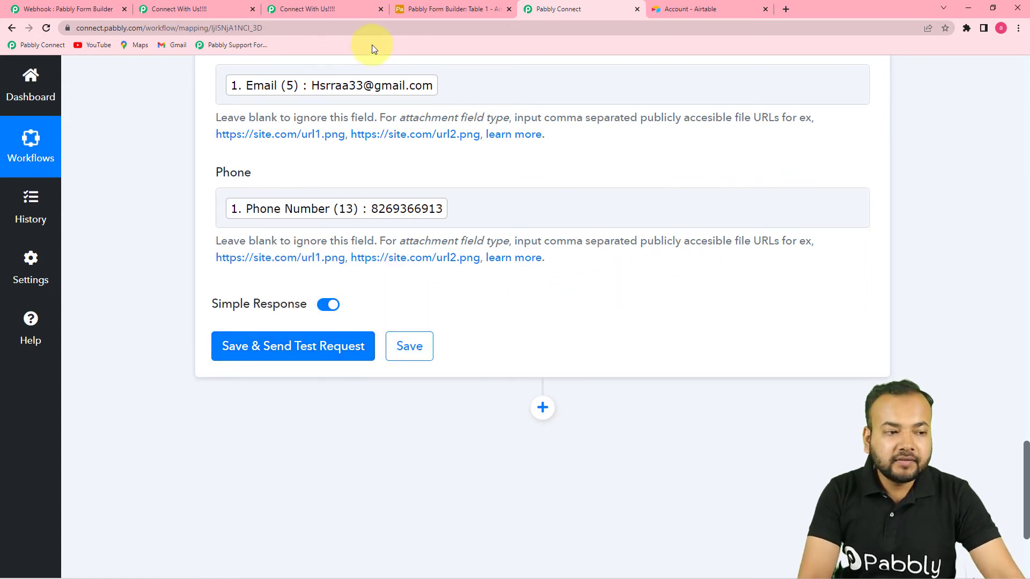
# Save the Airtable Create Record action and send a test record
pyautogui.click(429, 16)
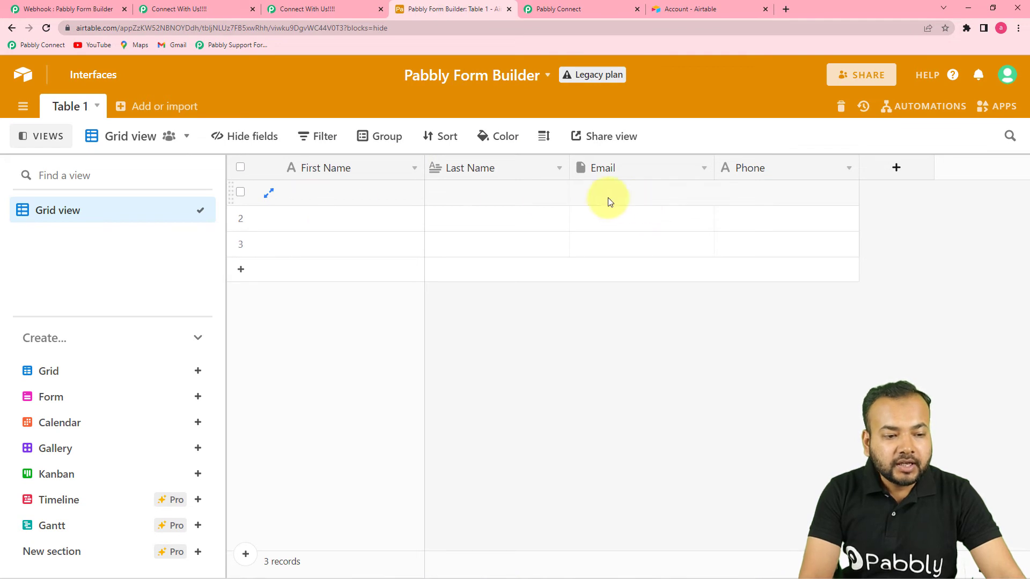
pyautogui.click(625, 4)
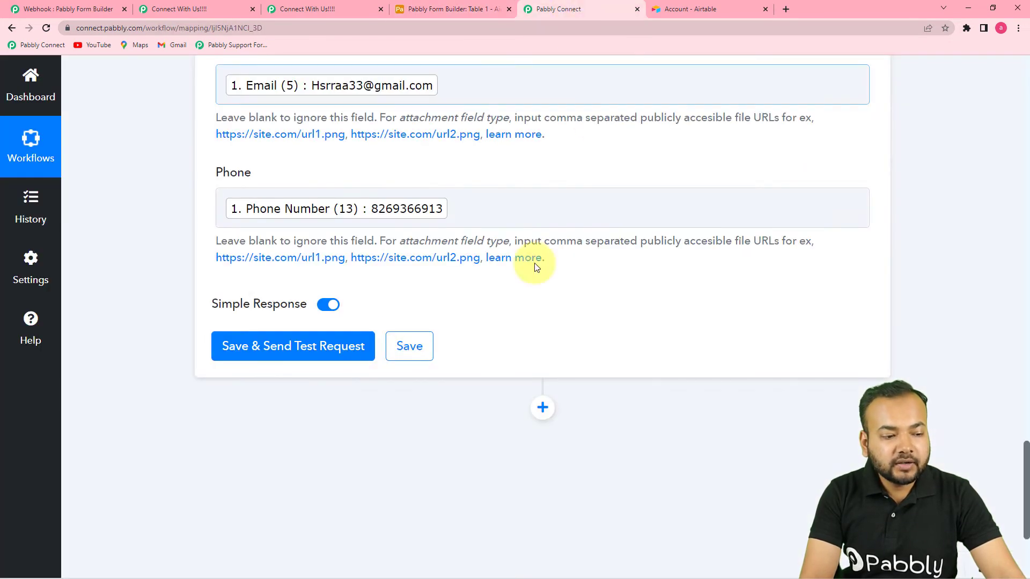
pyautogui.click(333, 345)
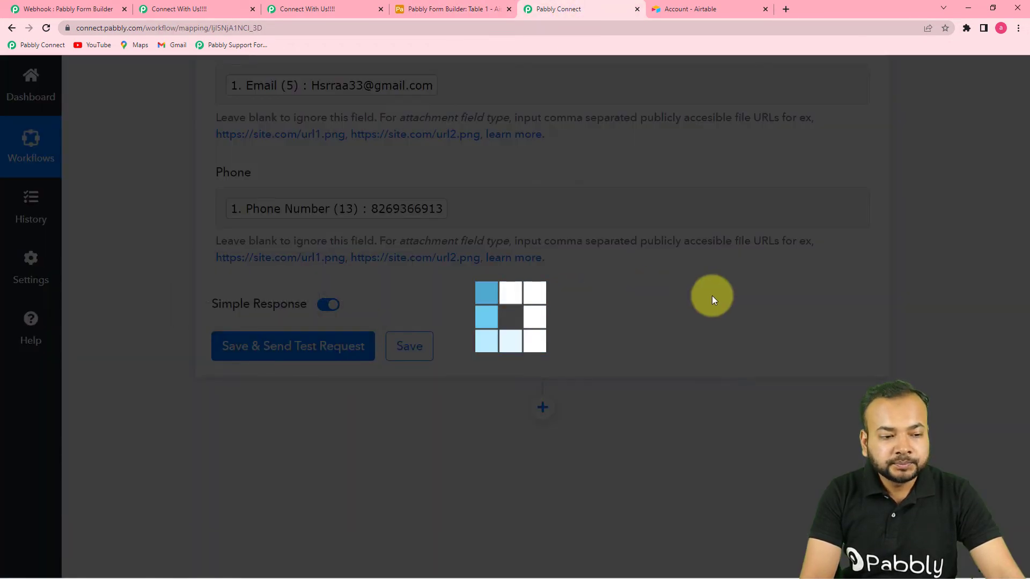
pyautogui.scroll(-2, 714, 300)
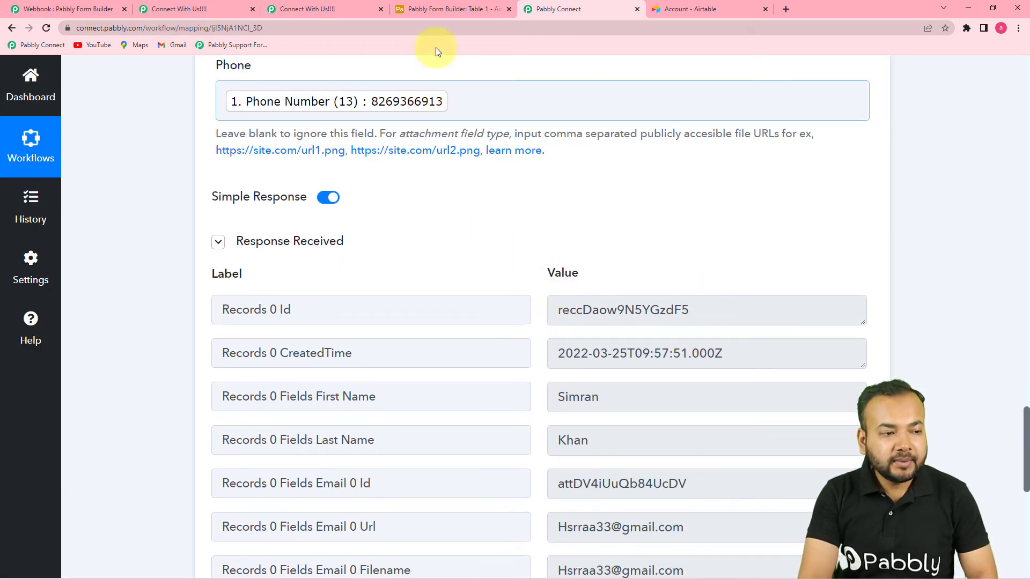
# Confirm the new record in Airtable, then review the mapped fields back to the action header
pyautogui.click(420, 13)
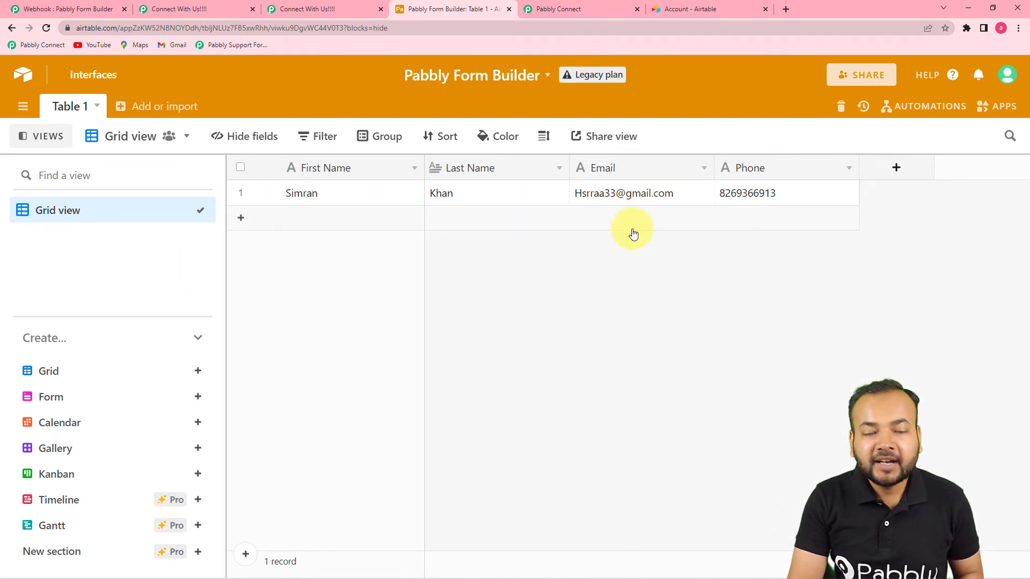
pyautogui.click(578, 10)
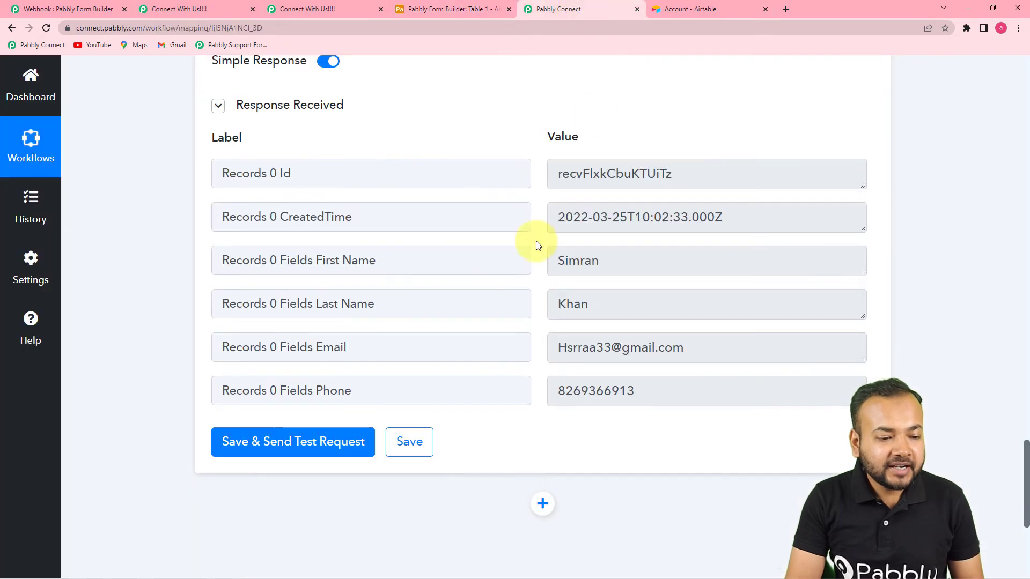
pyautogui.scroll(10, 555, 228)
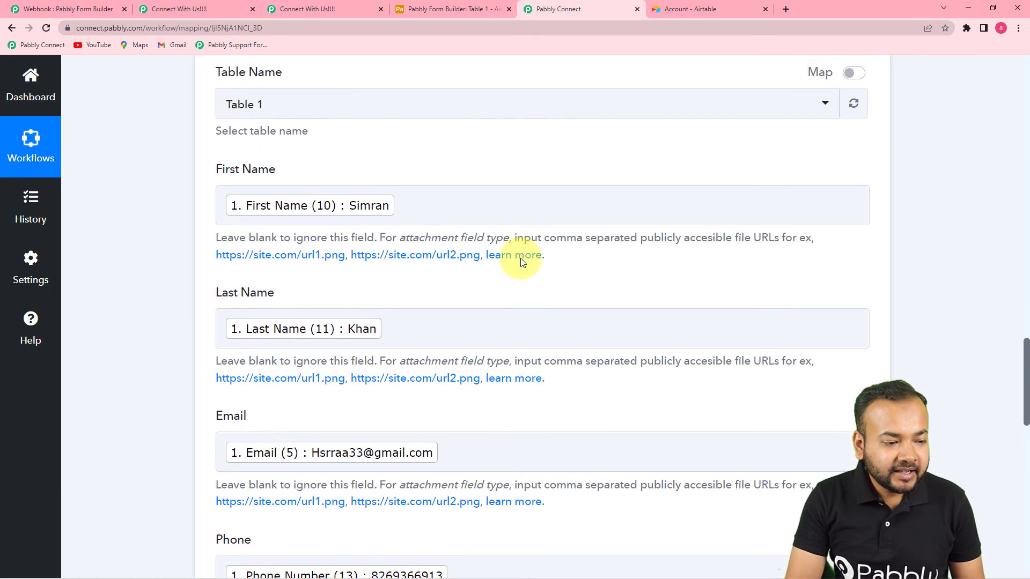
pyautogui.scroll(4, 523, 263)
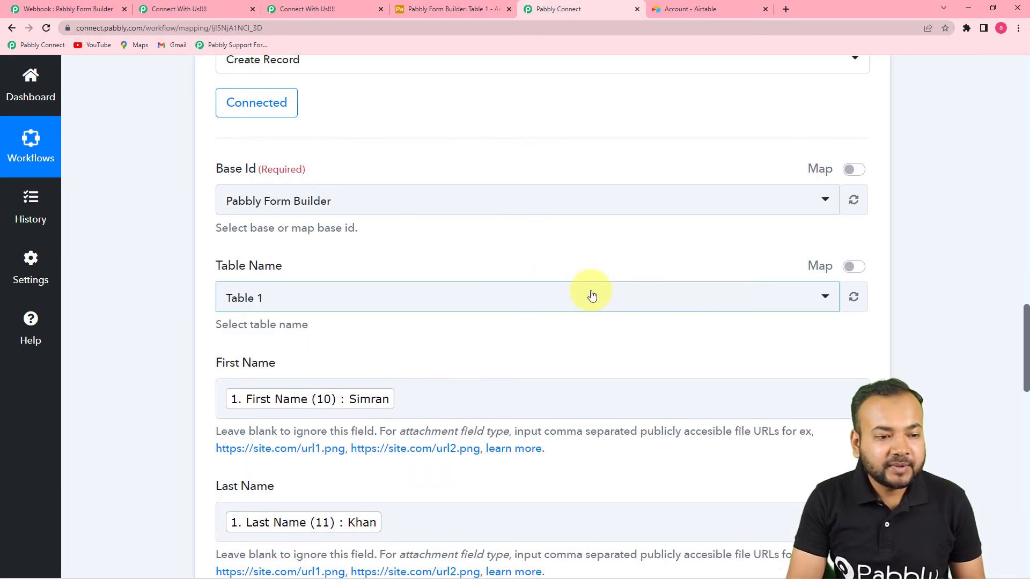
pyautogui.scroll(5, 592, 296)
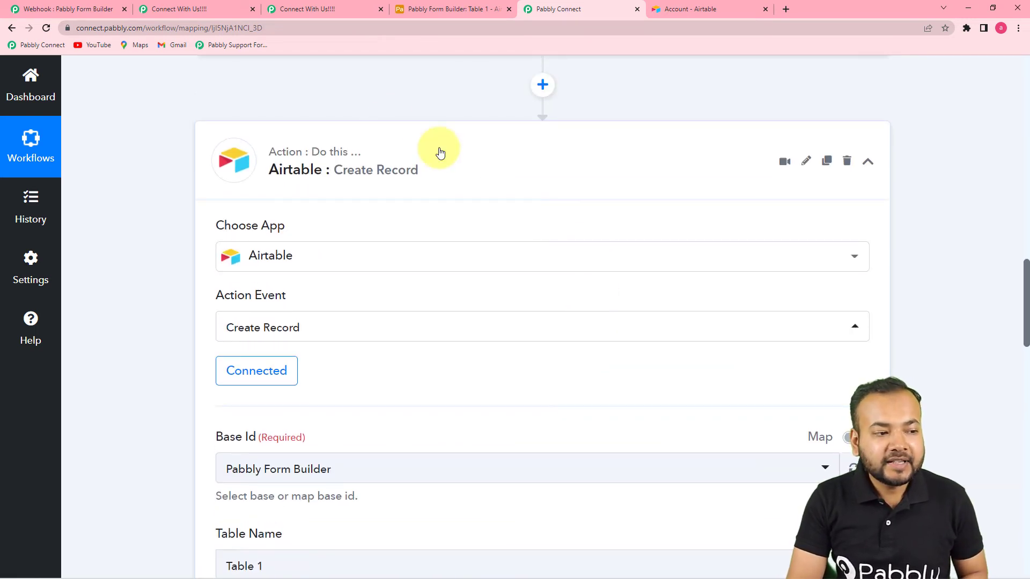
pyautogui.scroll(1, 322, 177)
# Reload the Connect With Us form to get a blank copy
pyautogui.click(203, 7)
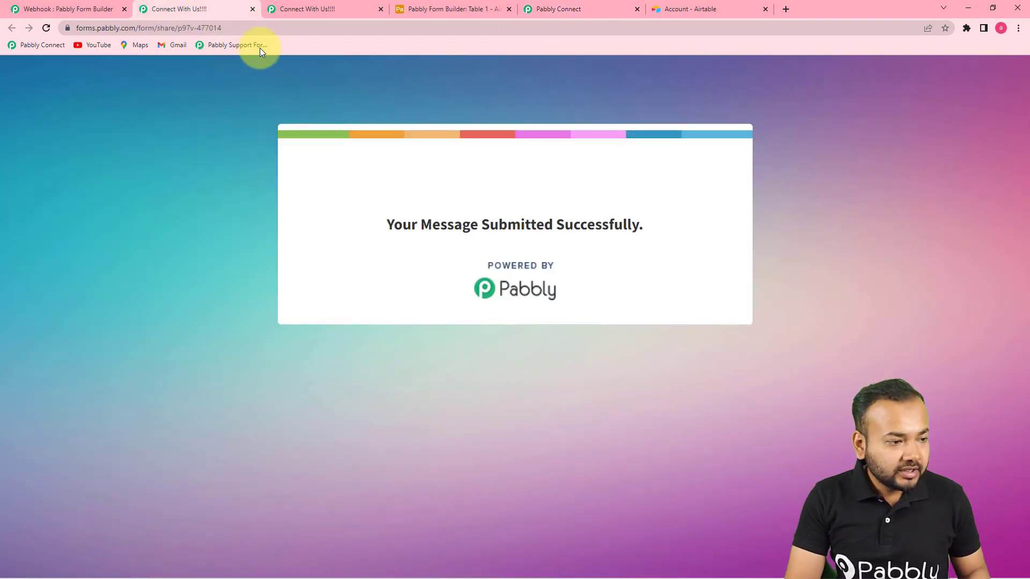
pyautogui.click(262, 28)
pyautogui.press('Return')
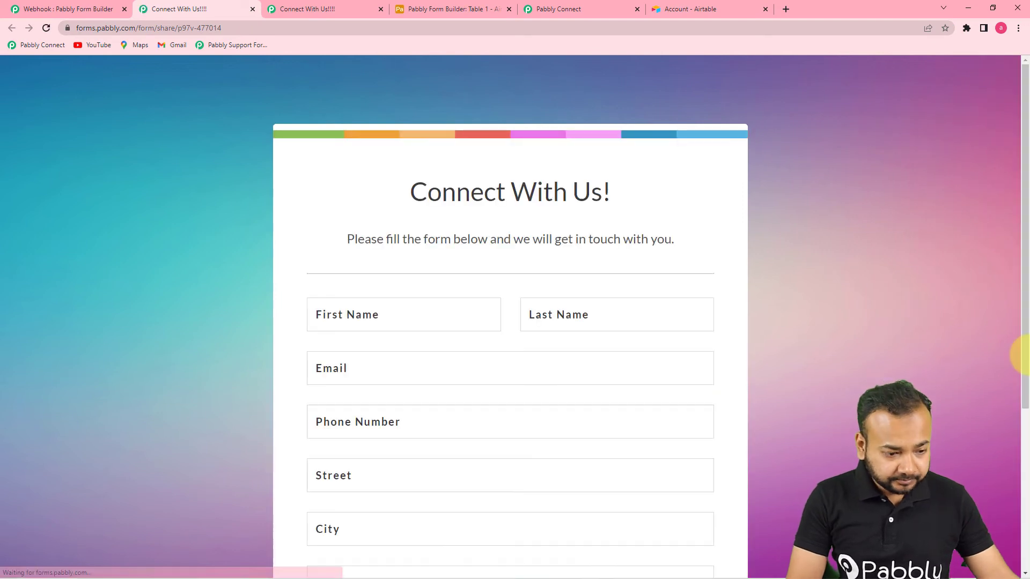
pyautogui.scroll(-2, 1011, 435)
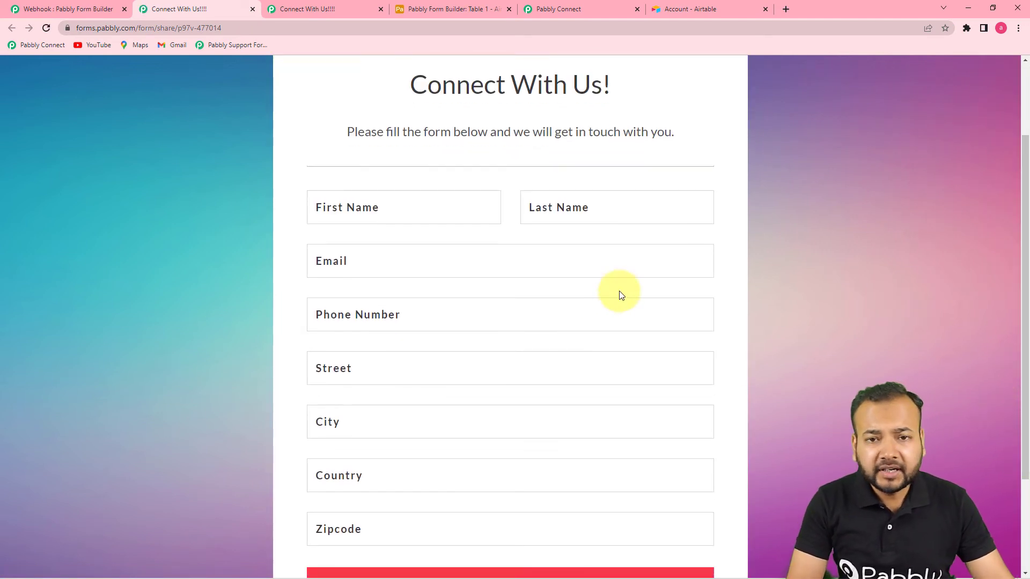
pyautogui.scroll(-2, 564, 243)
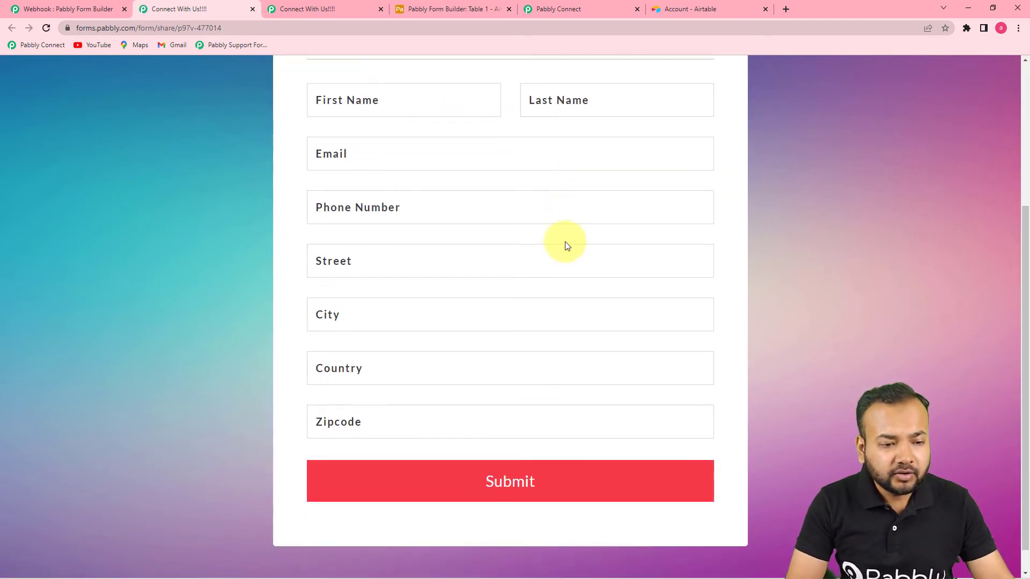
# Fill in the first name, last name, email and phone number from saved suggestions
pyautogui.click(395, 93)
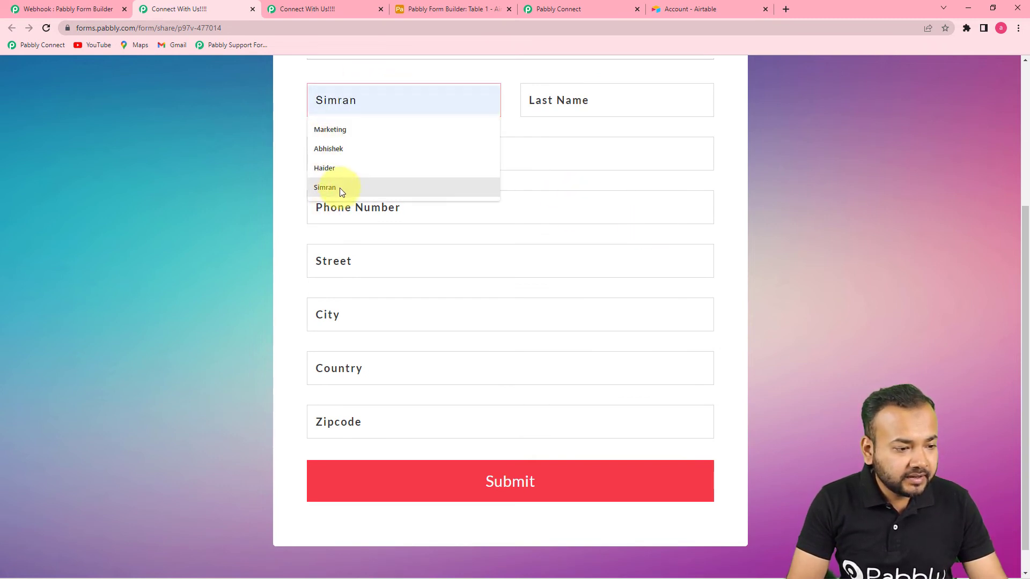
pyautogui.click(389, 163)
pyautogui.click(596, 101)
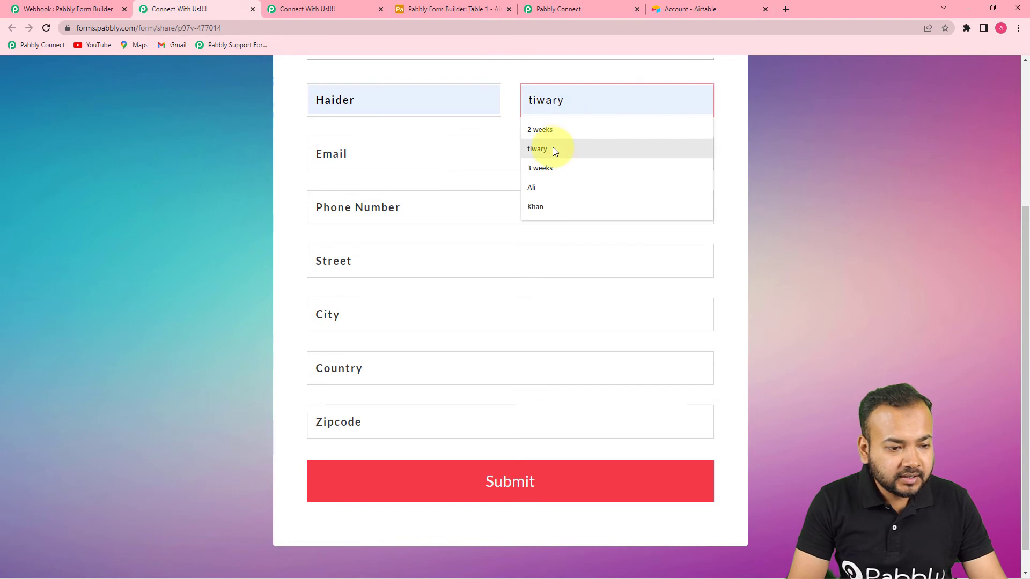
pyautogui.click(536, 206)
pyautogui.click(444, 161)
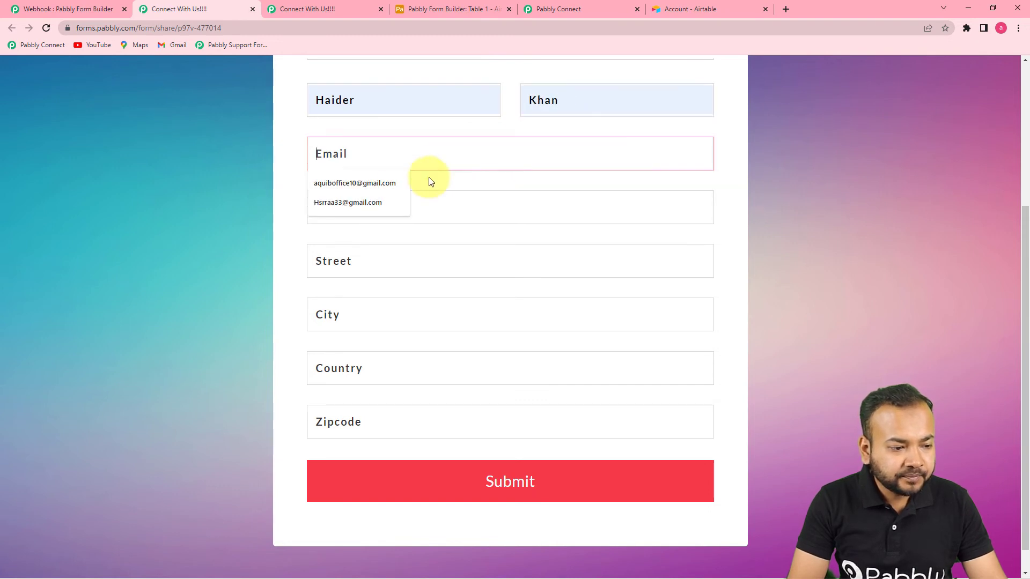
pyautogui.click(369, 192)
pyautogui.click(356, 207)
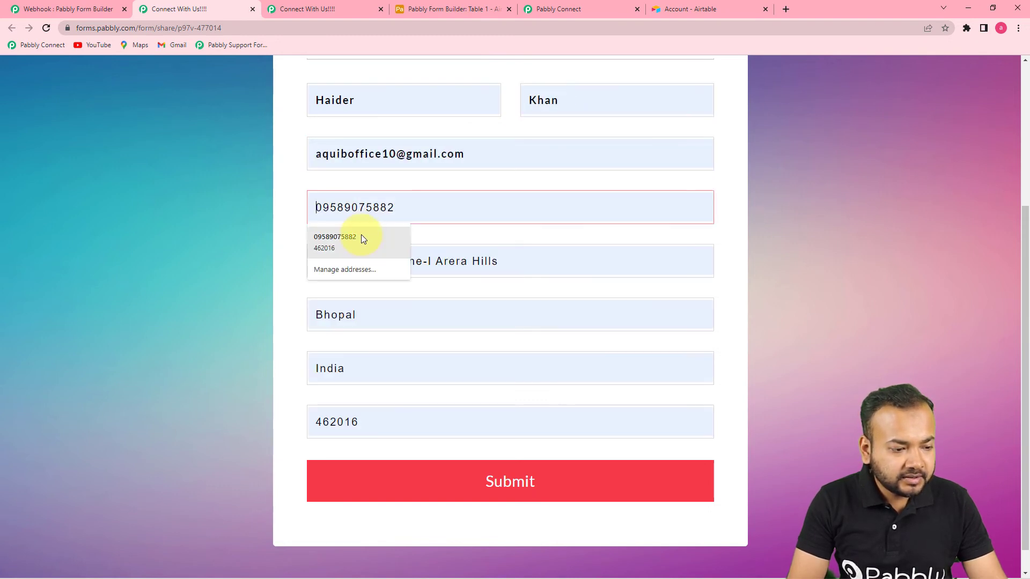
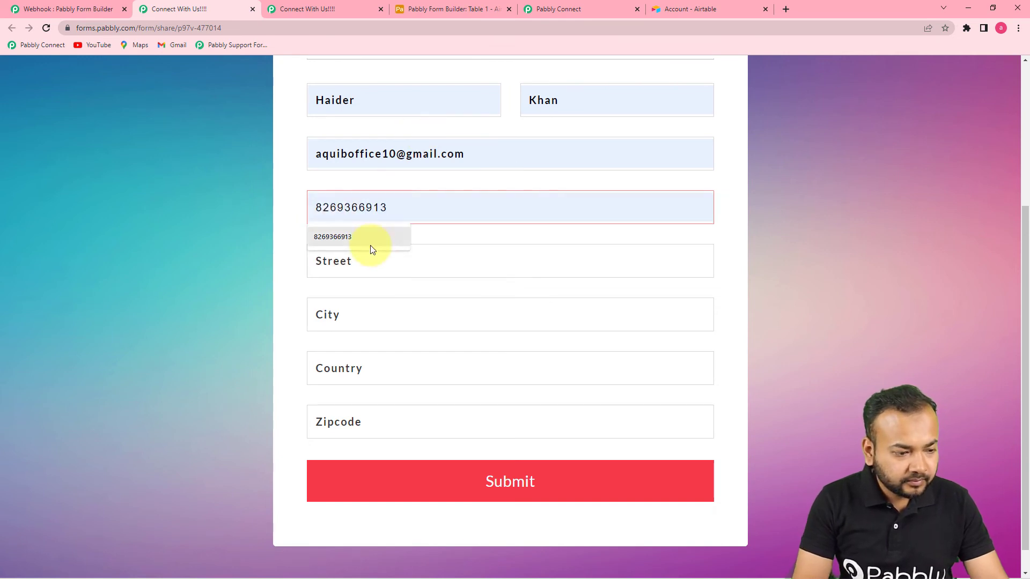
pyautogui.click(368, 242)
# Fill the address, change the city to Mumbai, submit, and confirm the new Airtable record
pyautogui.click(396, 266)
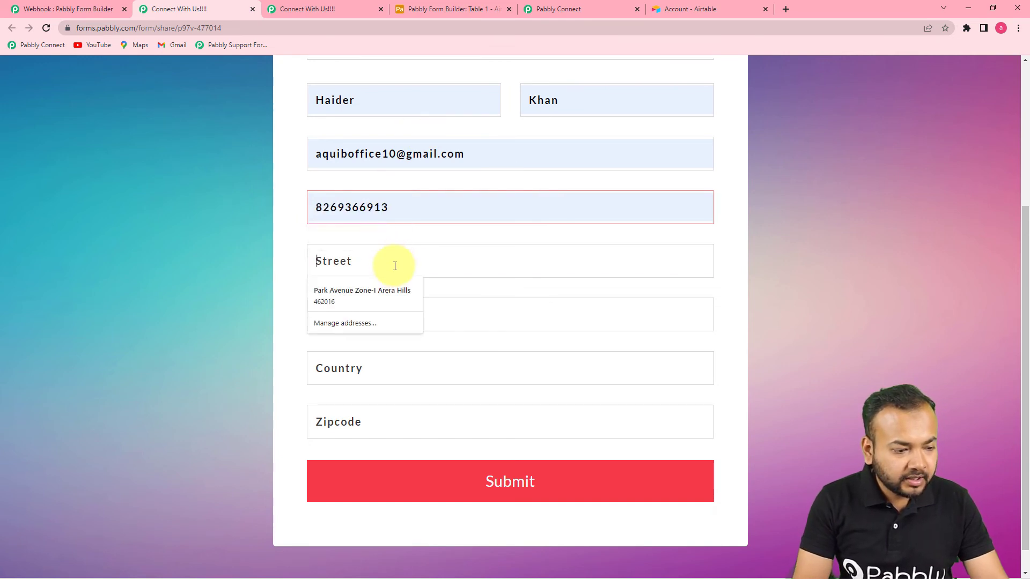
pyautogui.click(379, 307)
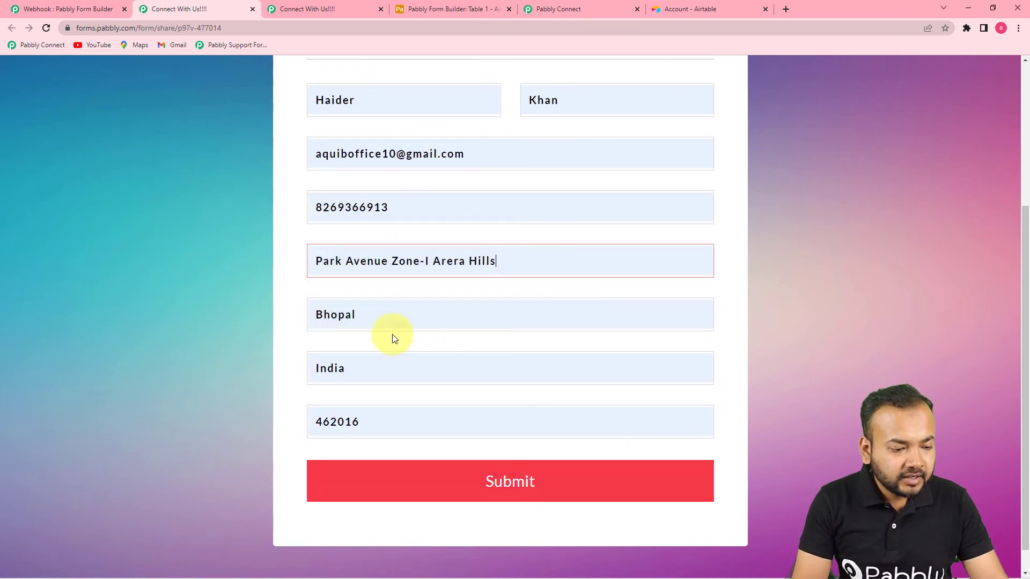
pyautogui.press('Tab')
pyautogui.write('Mumbai')
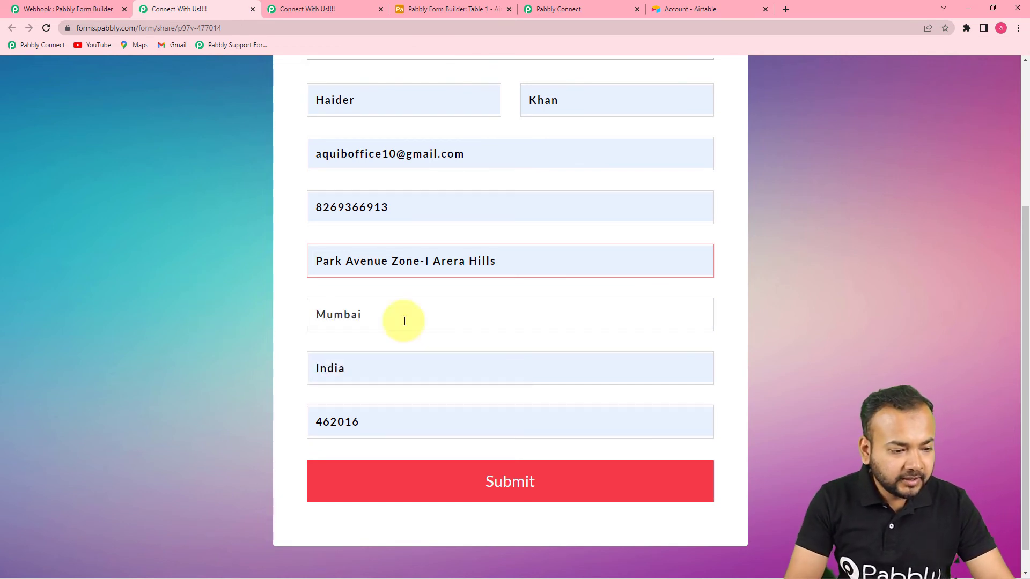
pyautogui.click(603, 490)
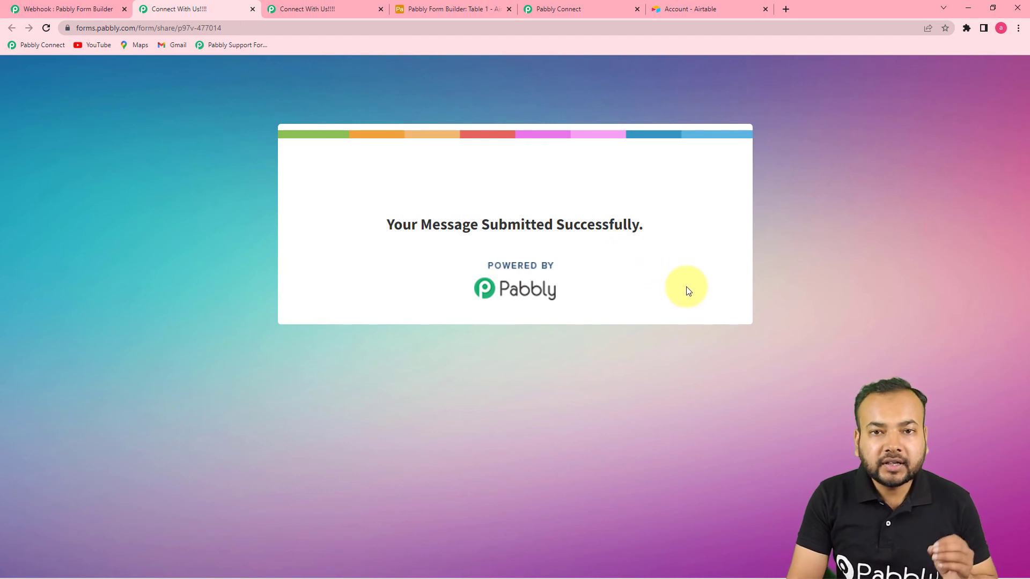
pyautogui.click(421, 11)
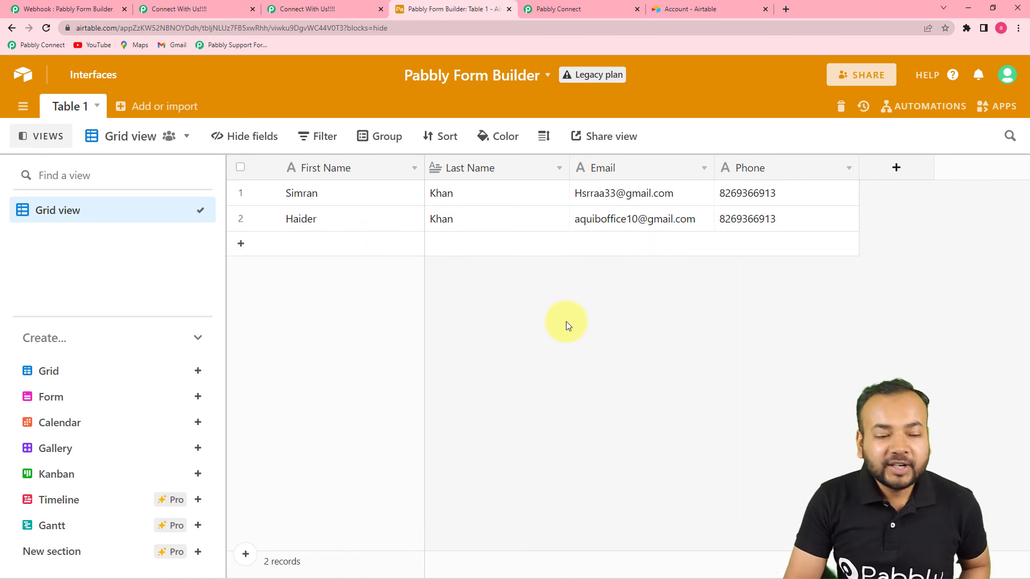
pyautogui.click(570, 15)
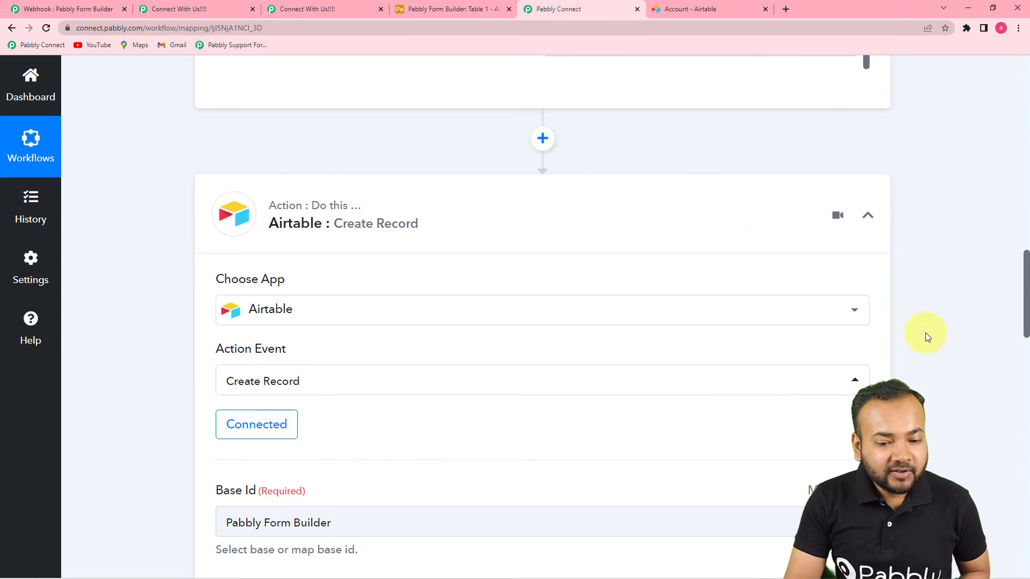
pyautogui.scroll(10, 926, 332)
pyautogui.scroll(10, 925, 333)
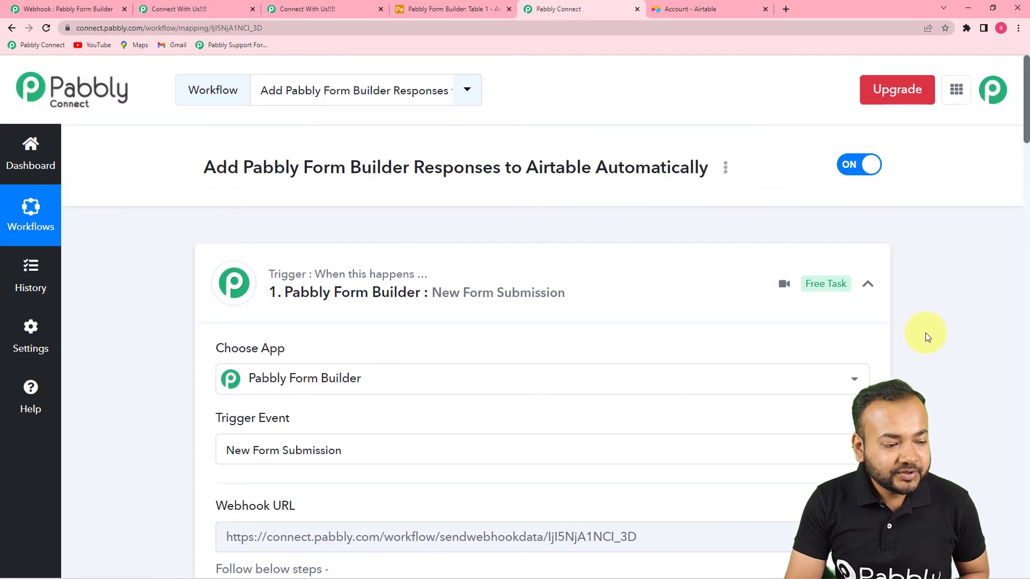
pyautogui.scroll(-2, 925, 332)
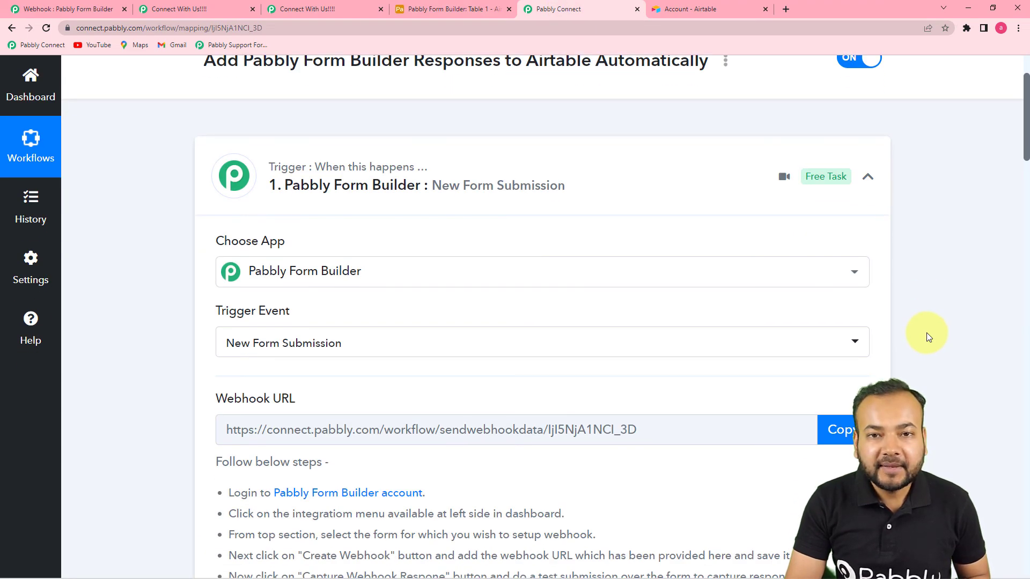
pyautogui.scroll(-3, 935, 331)
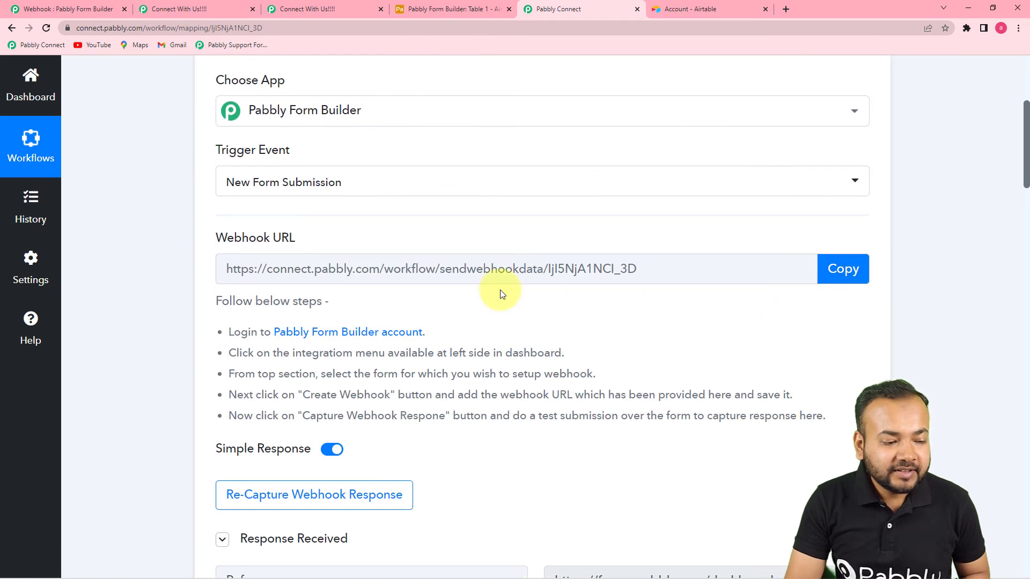
pyautogui.scroll(-1, 697, 306)
pyautogui.scroll(-5, 709, 304)
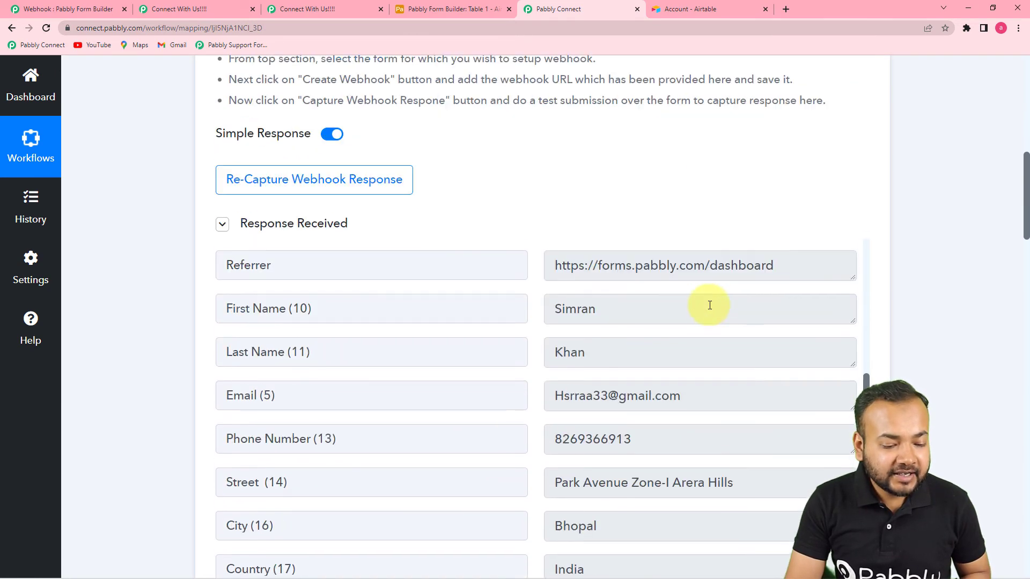
pyautogui.scroll(-5, 710, 305)
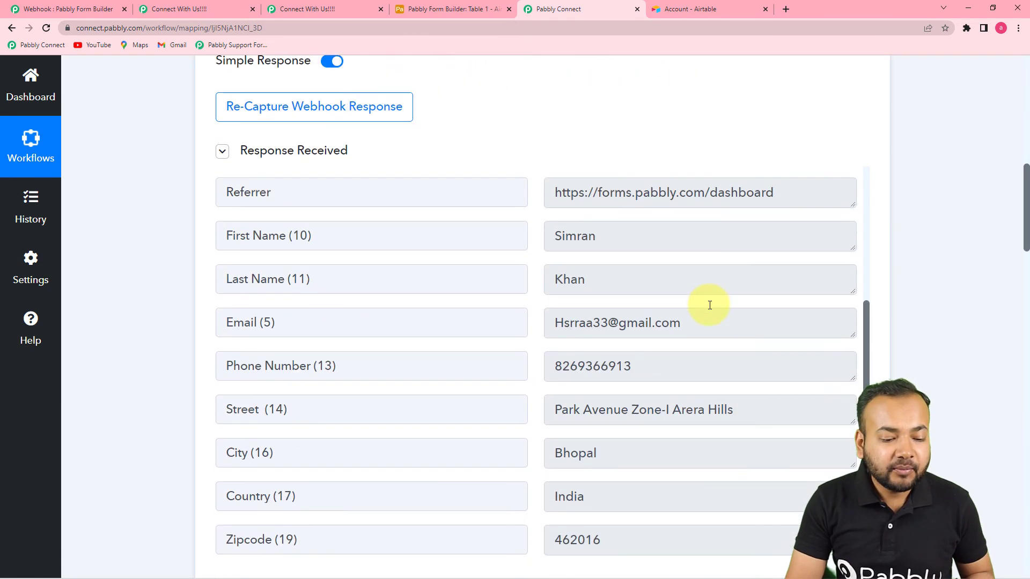
pyautogui.scroll(-6, 710, 305)
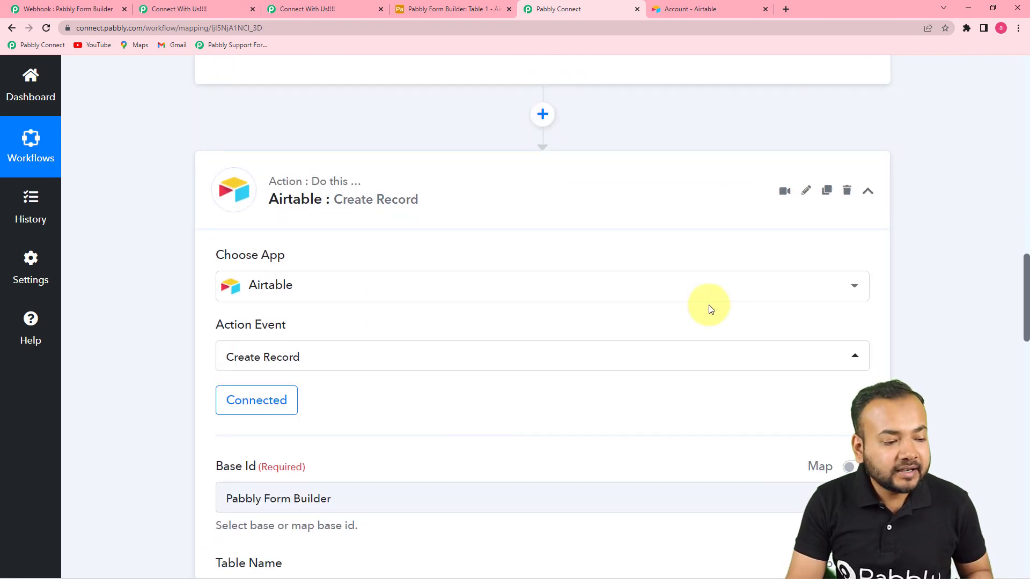
pyautogui.scroll(-5, 709, 306)
pyautogui.scroll(-11, 709, 304)
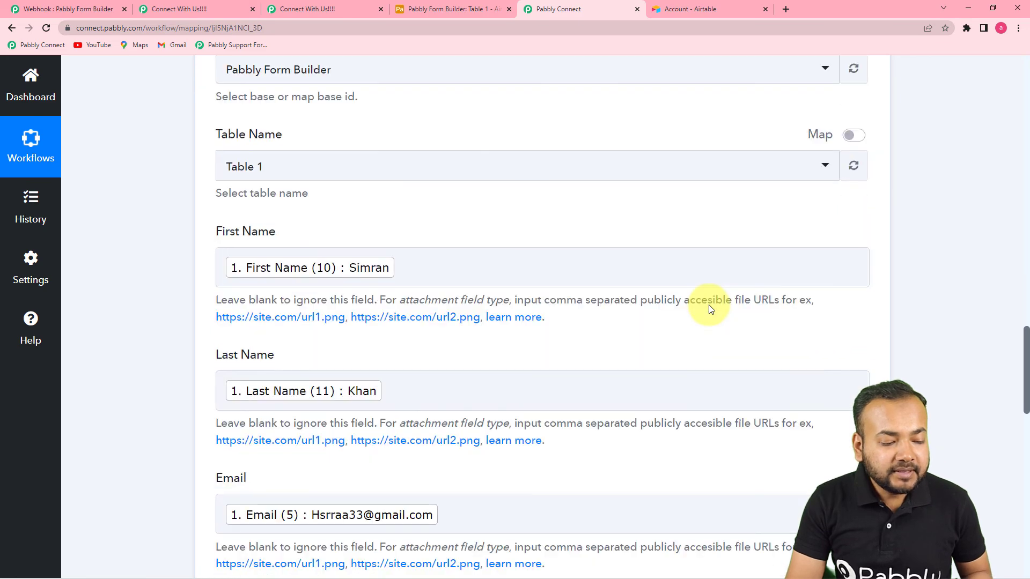
pyautogui.scroll(-4, 551, 324)
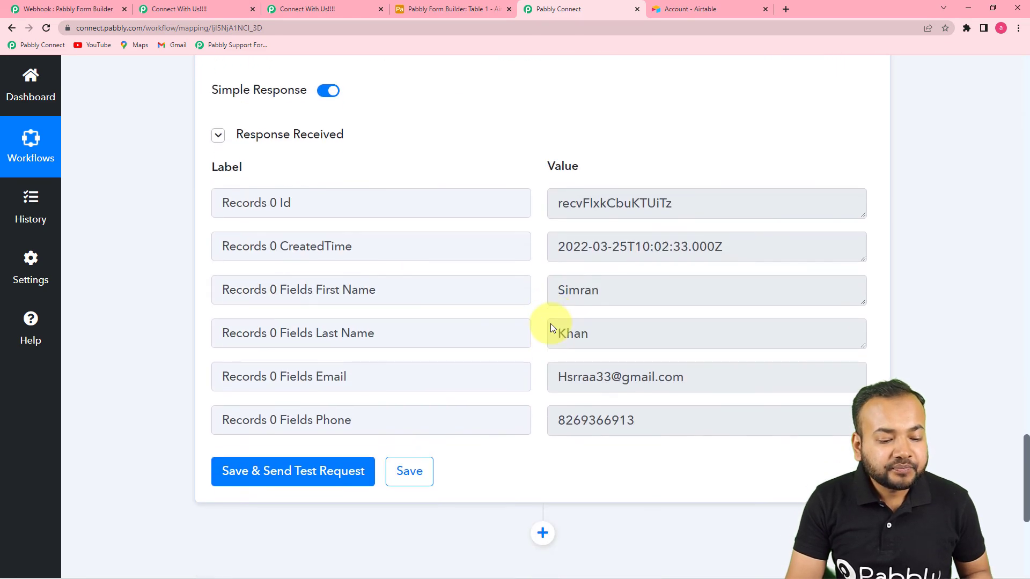